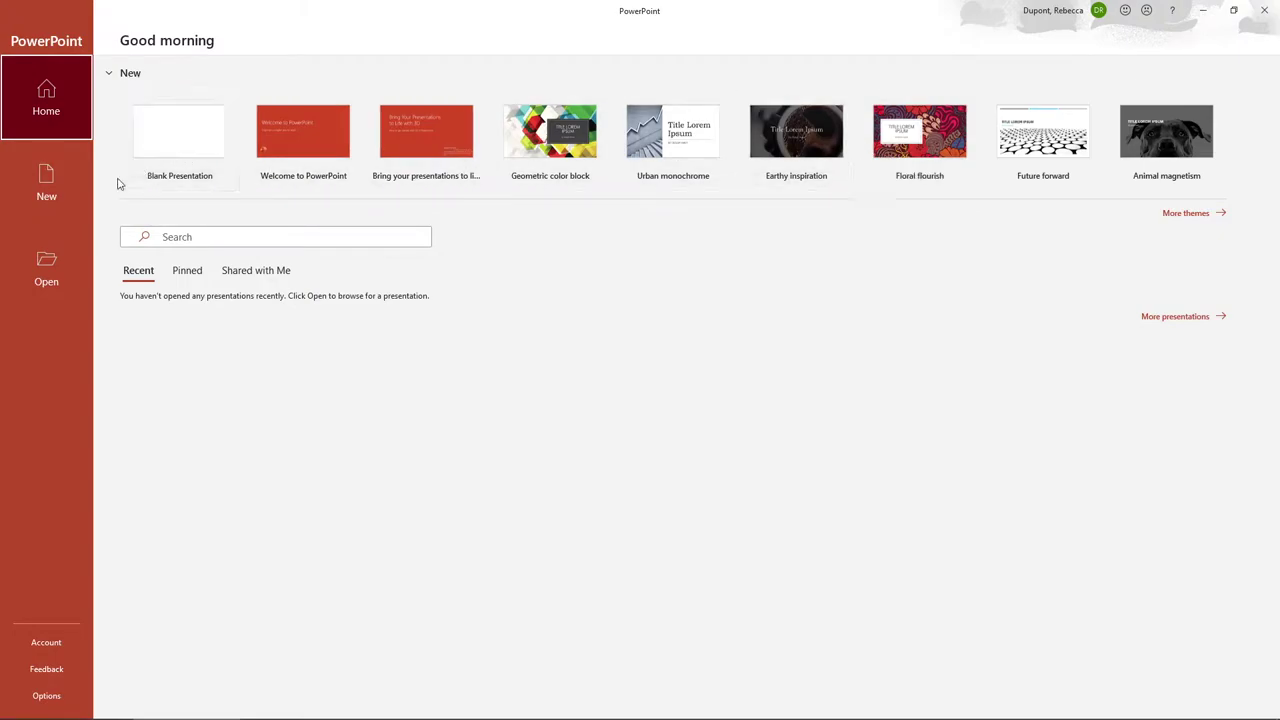
Search the New gallery for online 'Presentations' templates and browse the results.
left_click(40, 190)
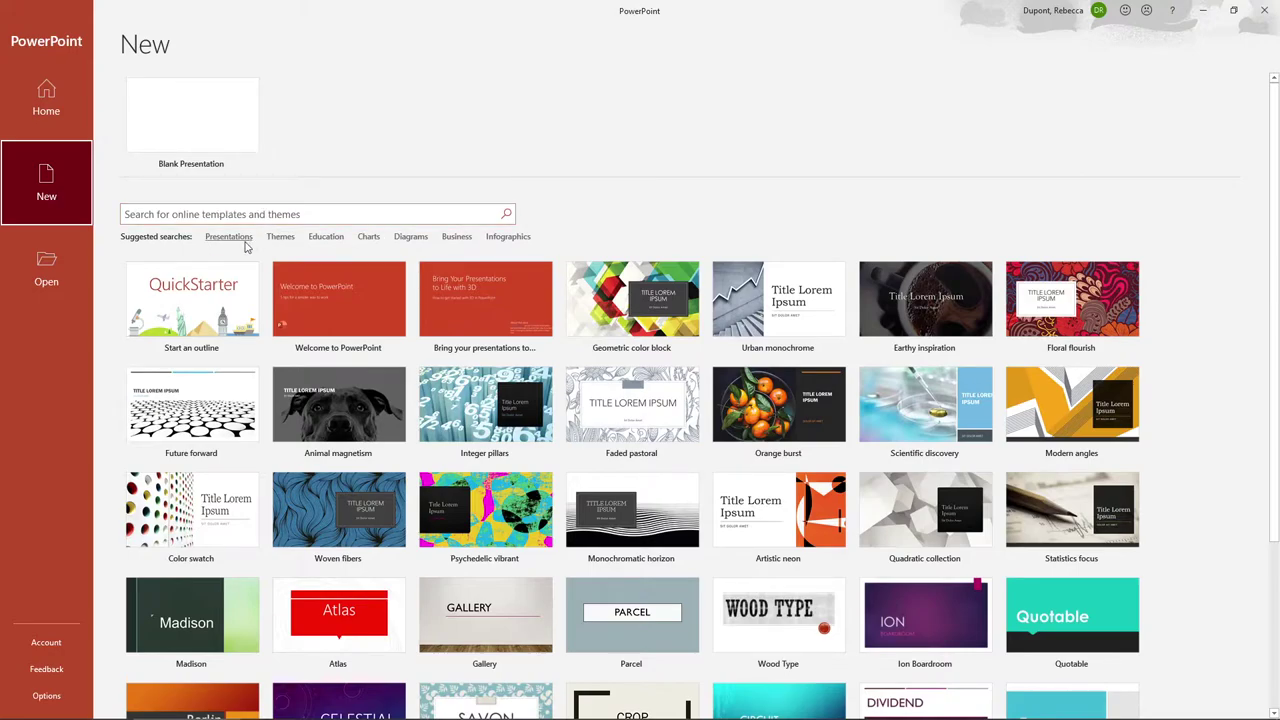
left_click(244, 242)
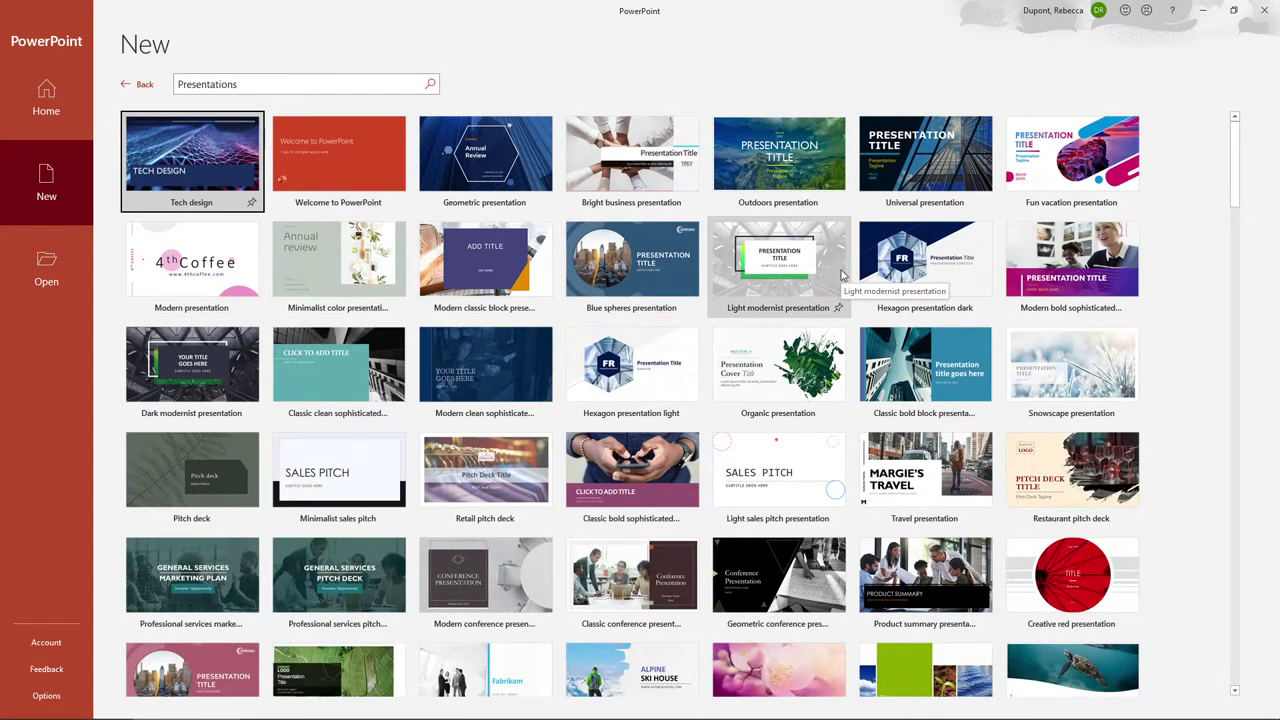
scroll(840, 272, "down", 3)
scroll(836, 265, "down", 4)
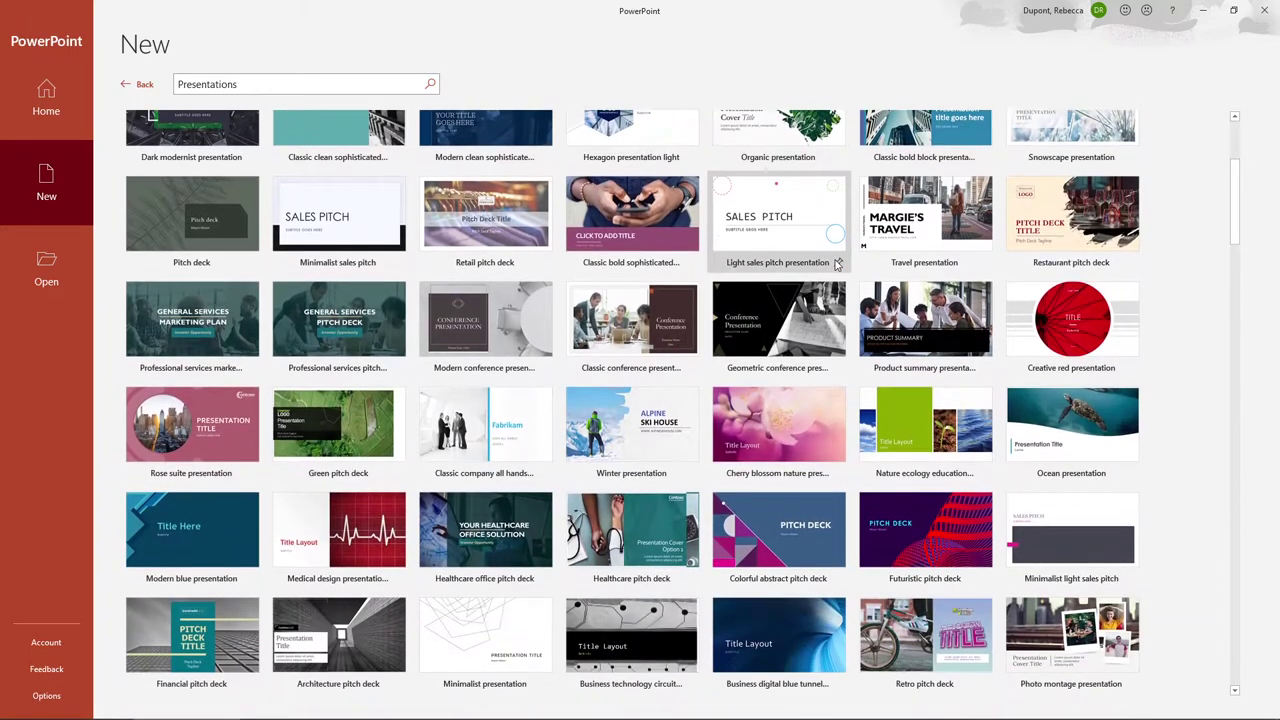
scroll(816, 262, "down", 5)
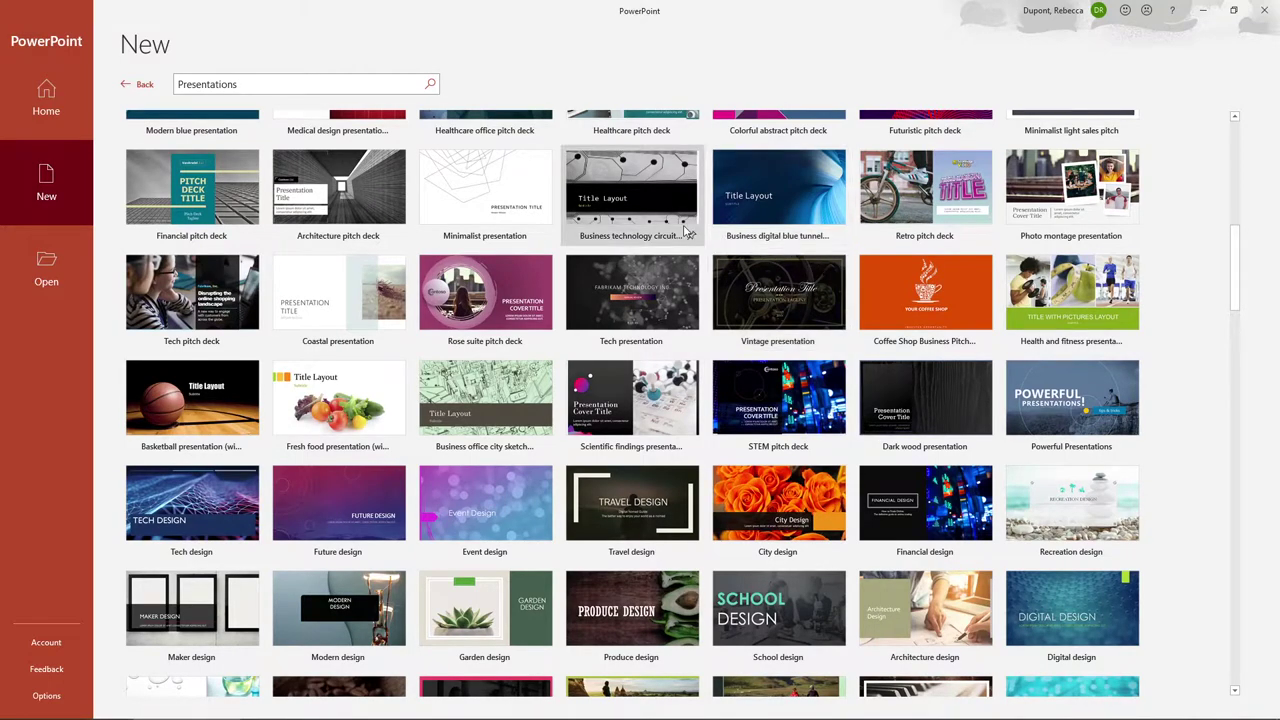
scroll(687, 232, "up", 2)
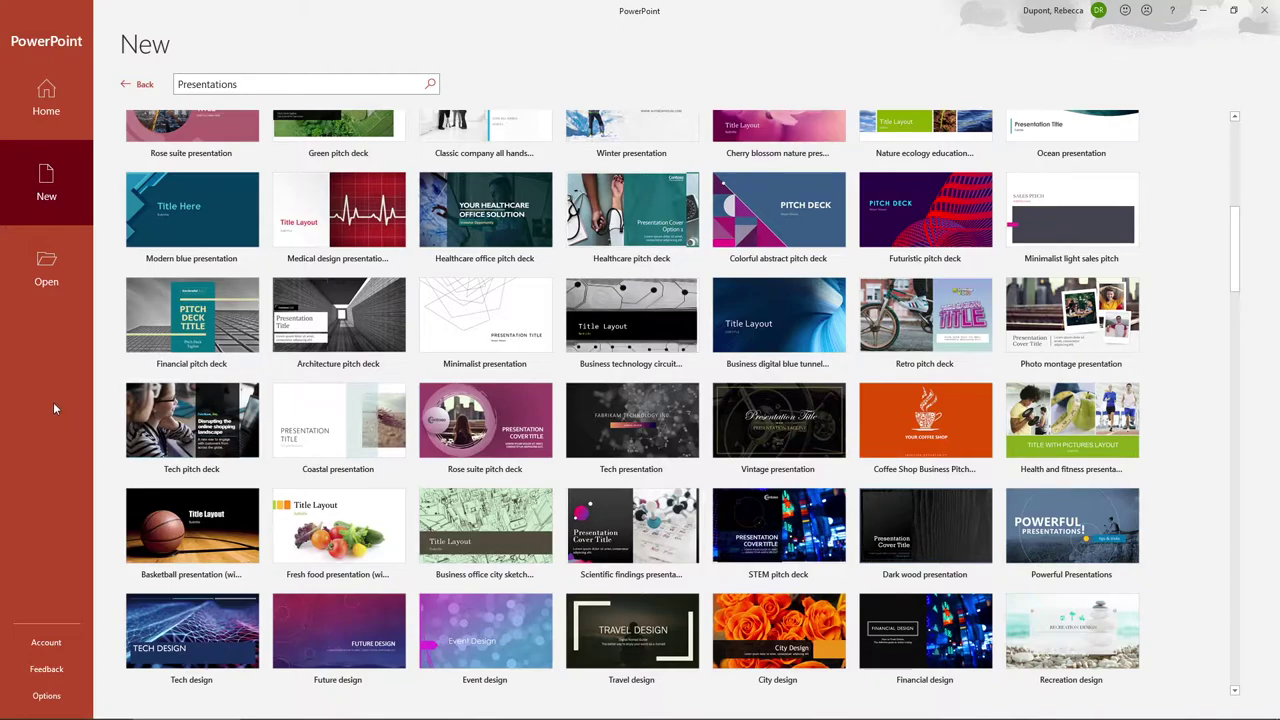
Close PowerPoint Options unchanged, then create a new Blank Presentation from Home.
left_click(48, 695)
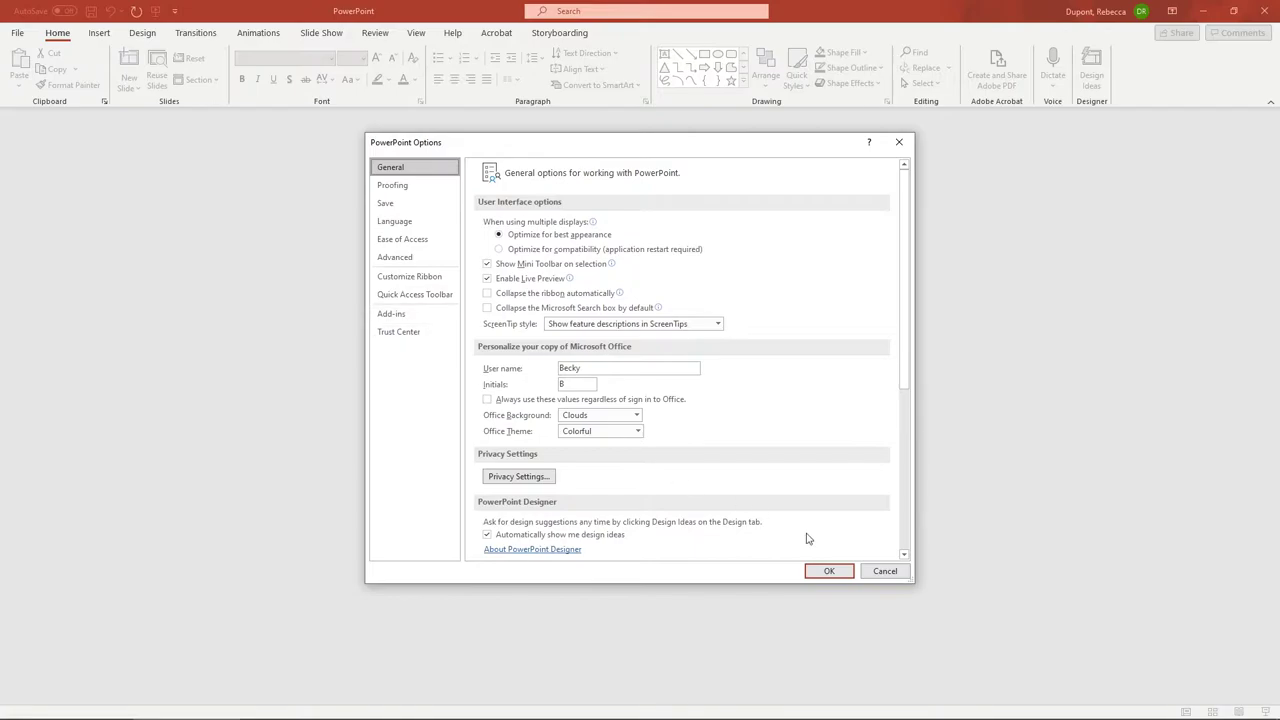
left_click(886, 572)
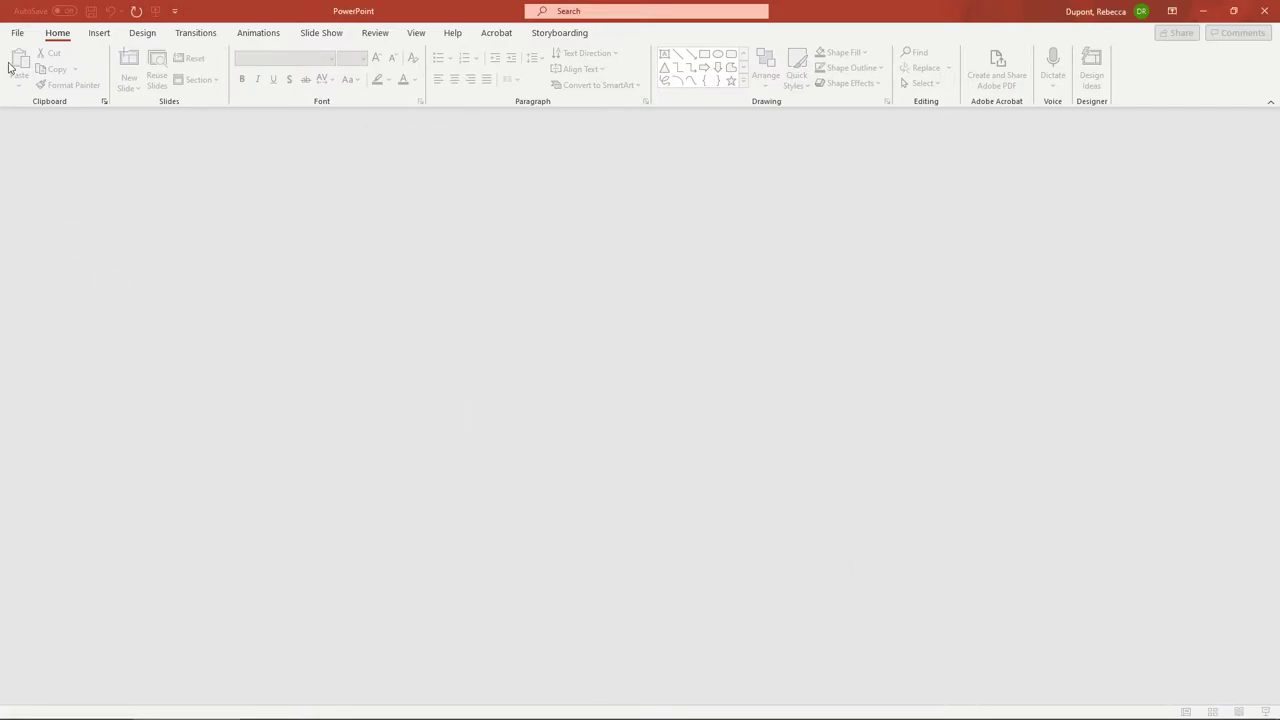
left_click(18, 33)
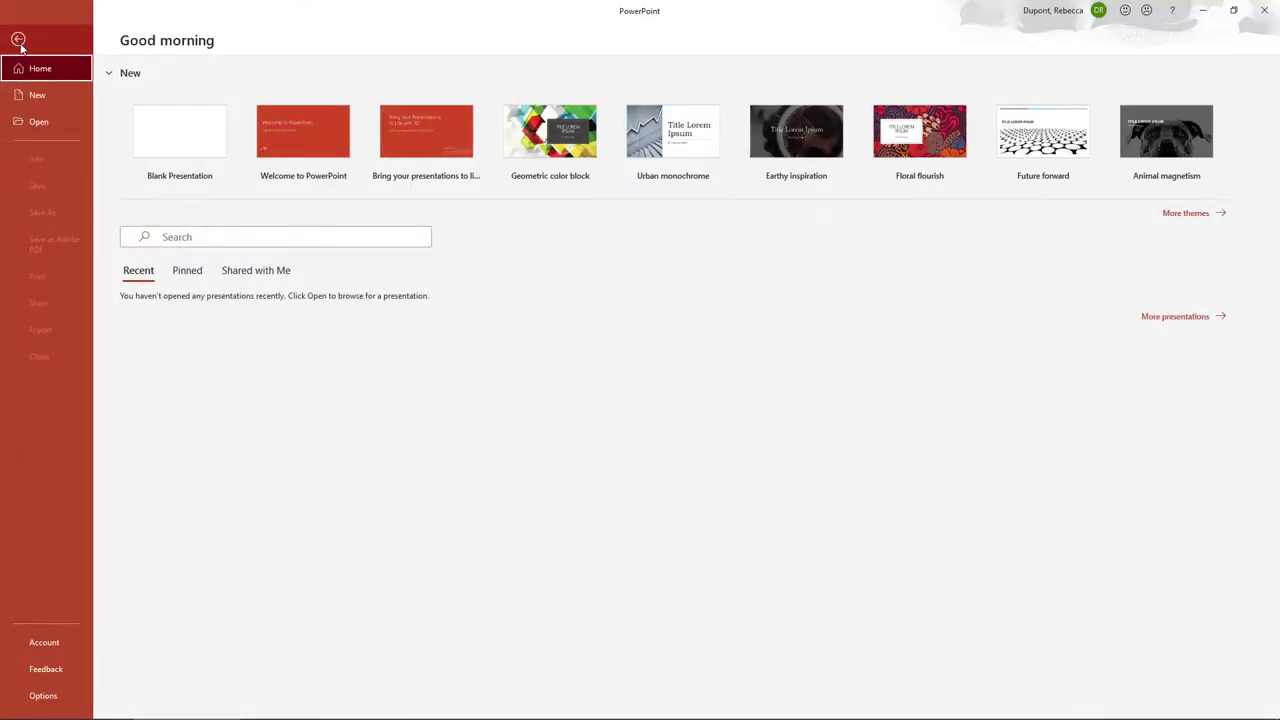
left_click(199, 147)
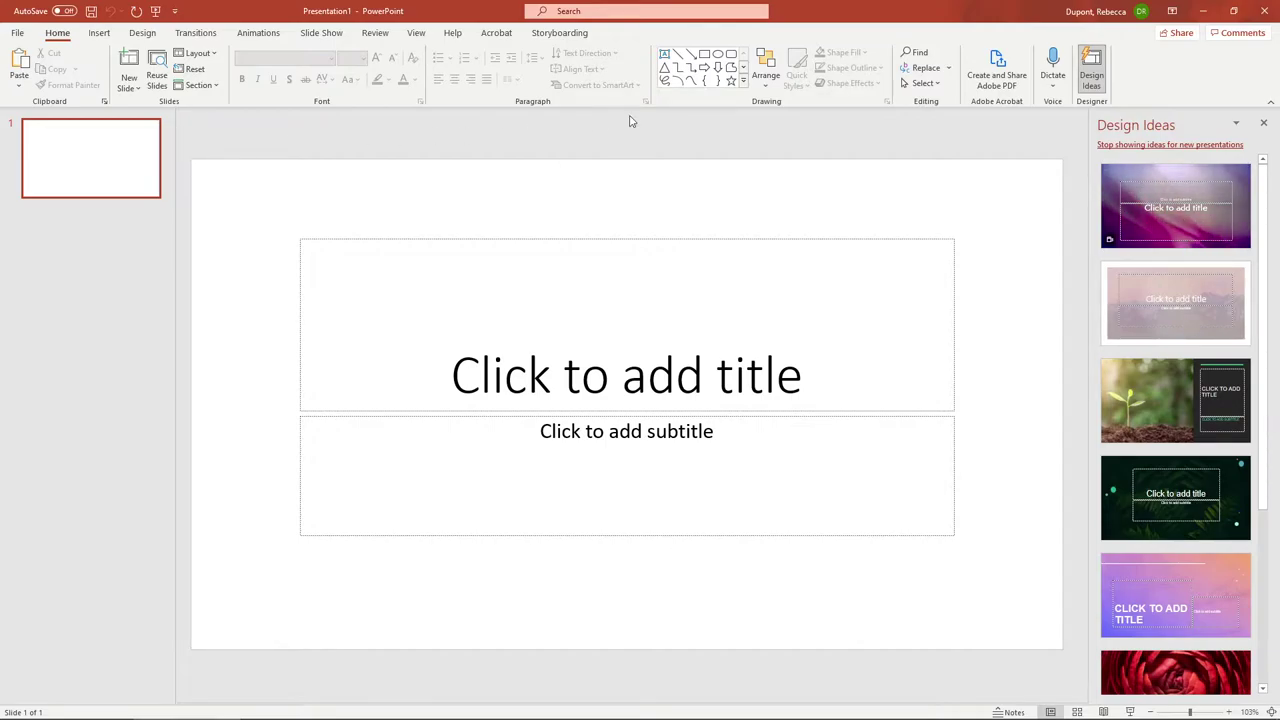
left_click(1097, 75)
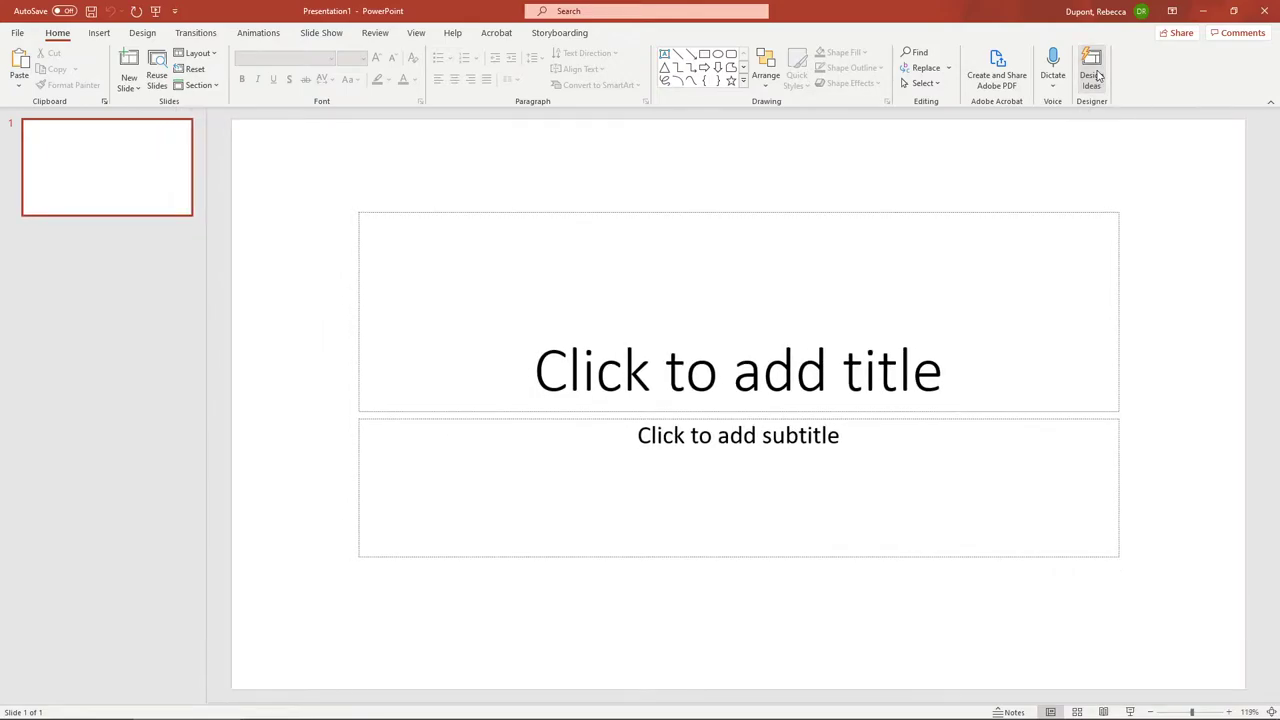
left_click(1091, 75)
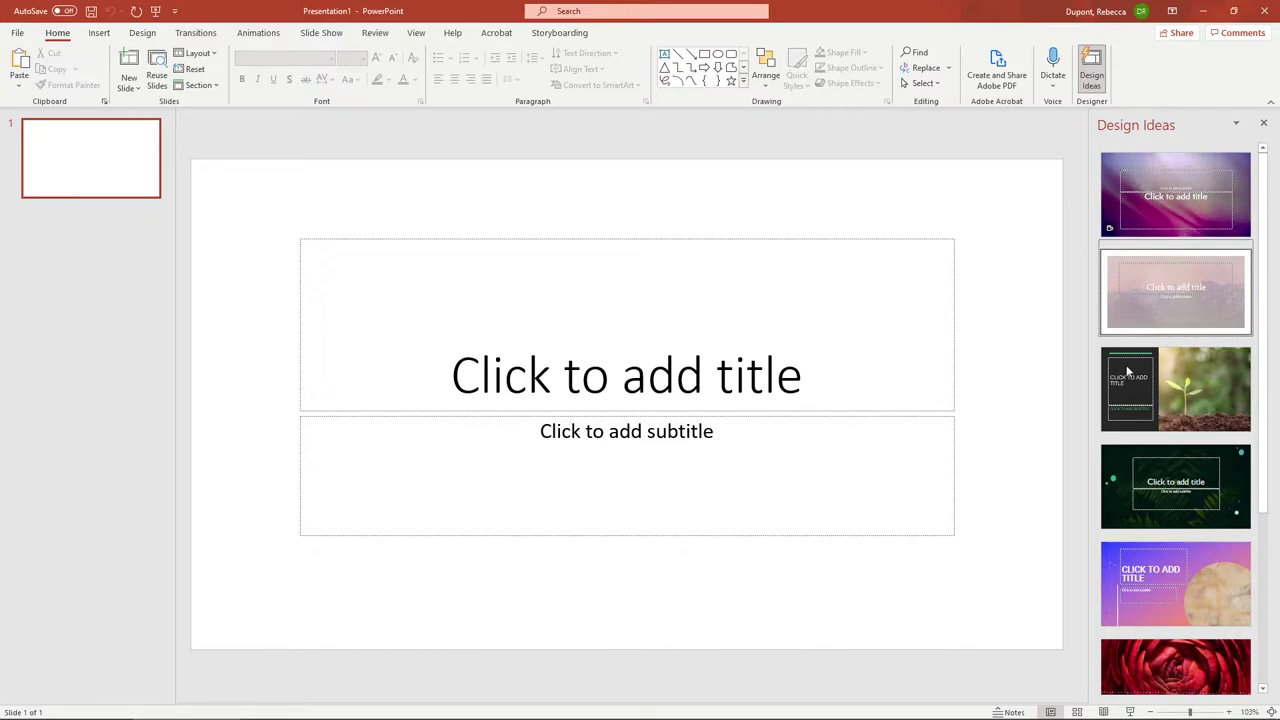
scroll(1185, 485, "down", 1)
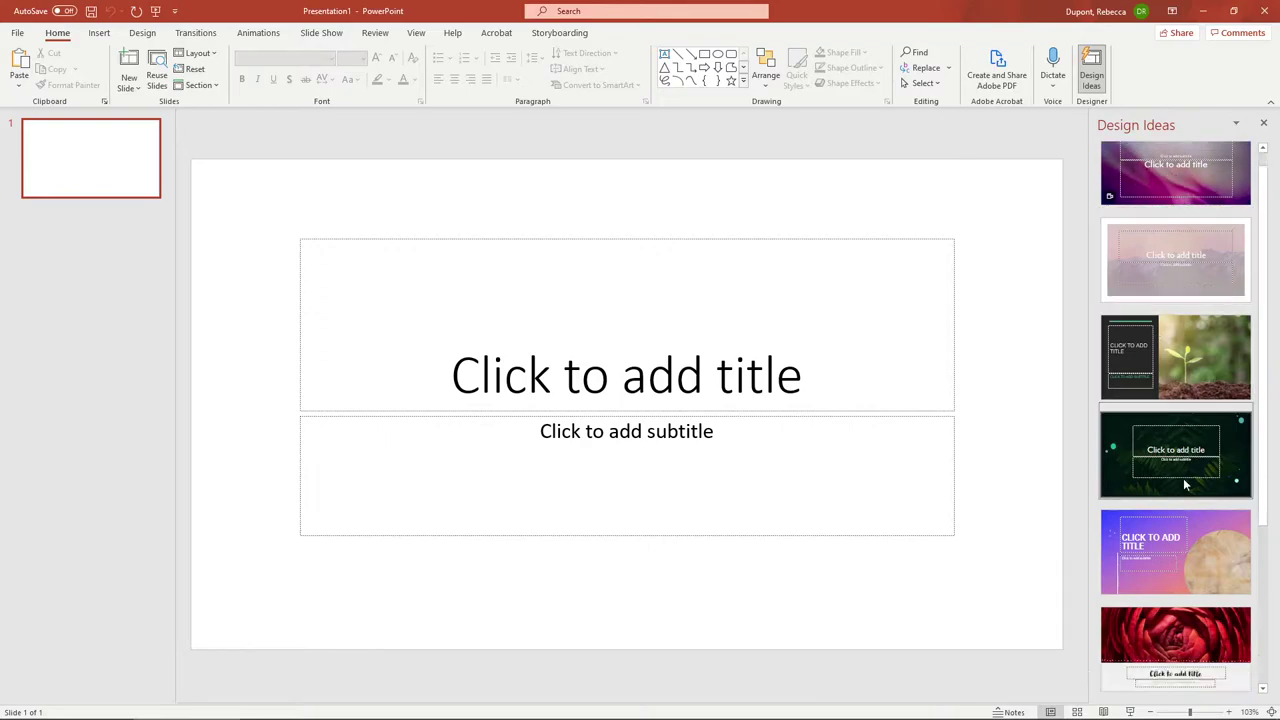
scroll(1185, 485, "down", 3)
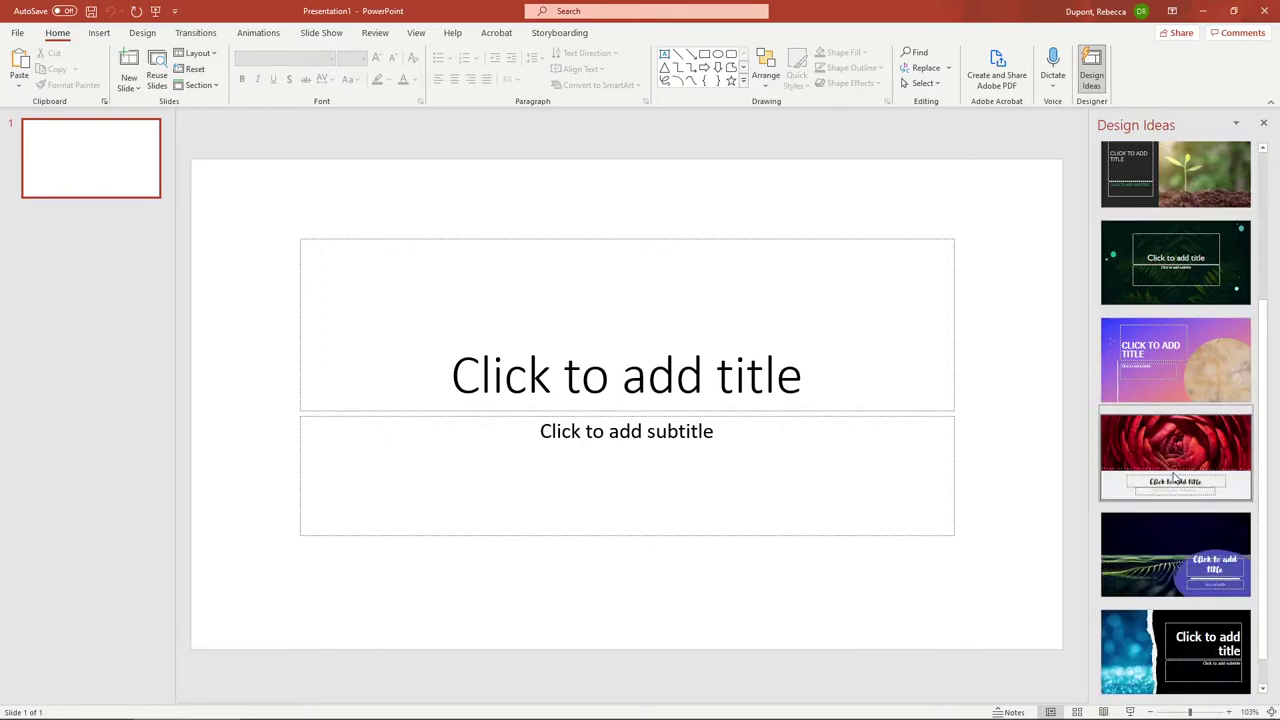
scroll(1170, 476, "down", 1)
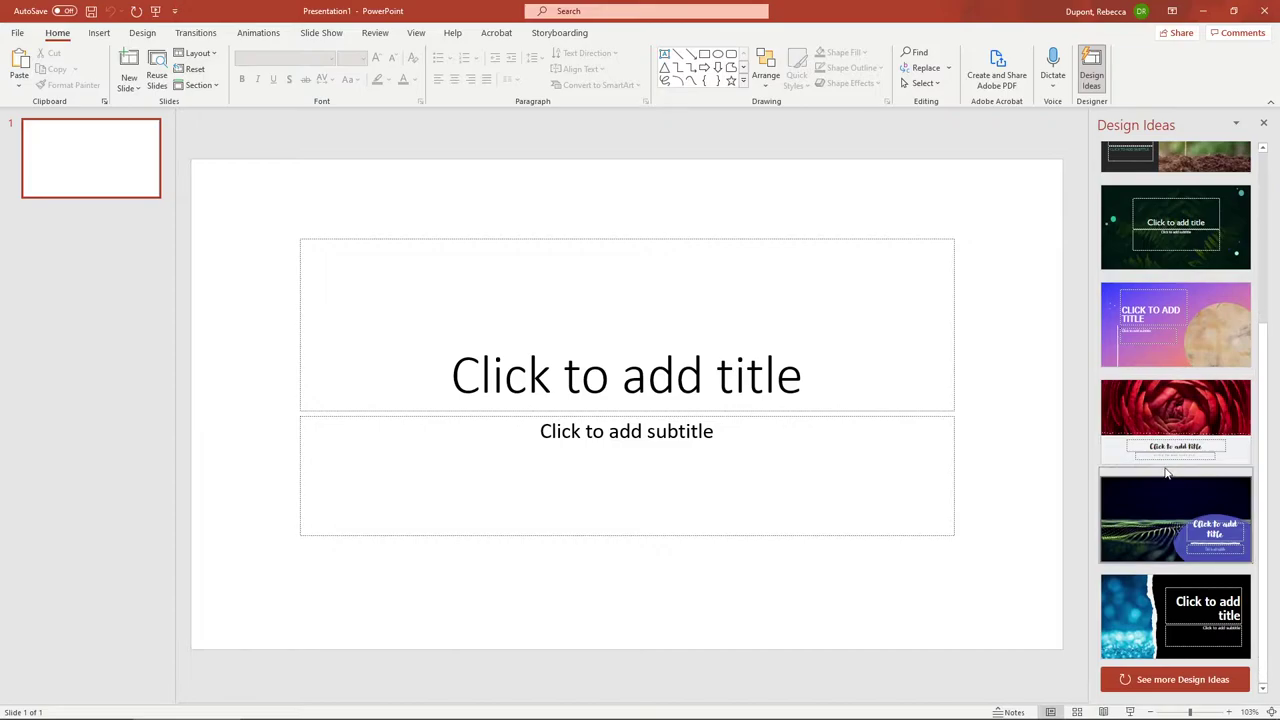
scroll(1165, 470, "up", 2)
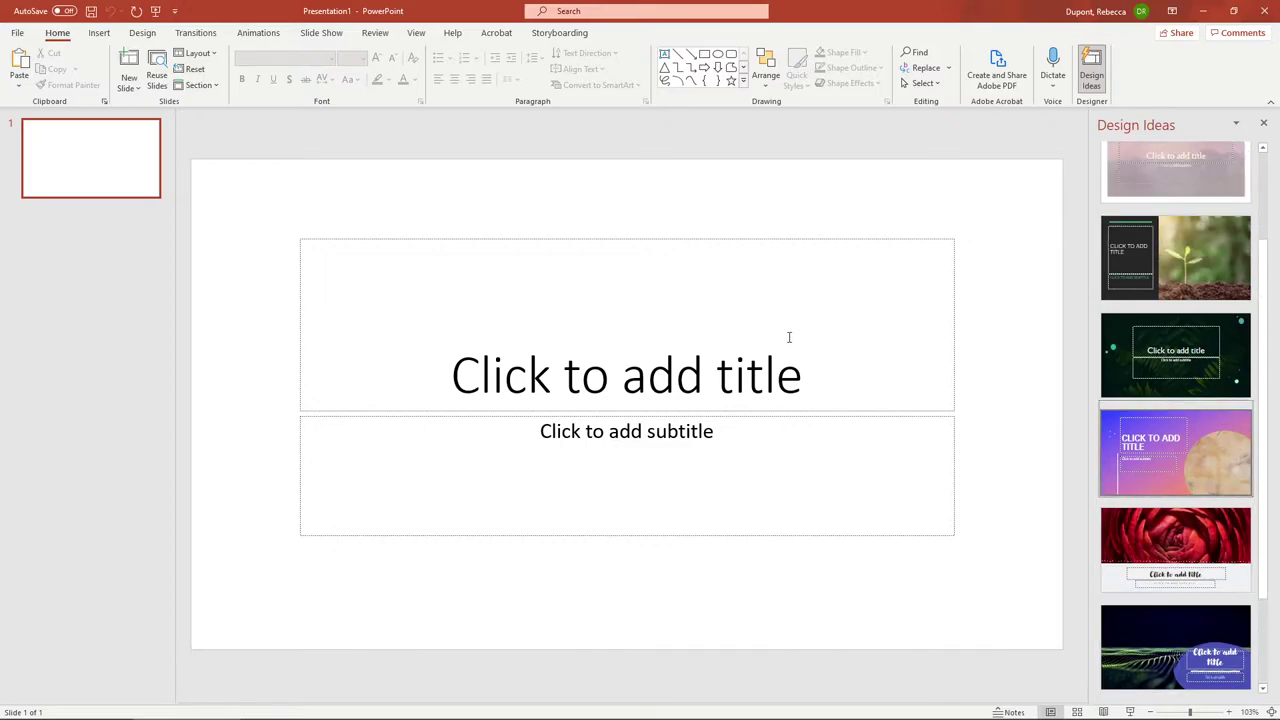
Enter the title 'My Awesome Presentaiton' and the subtitle 'All About Flowers'.
left_click(768, 380)
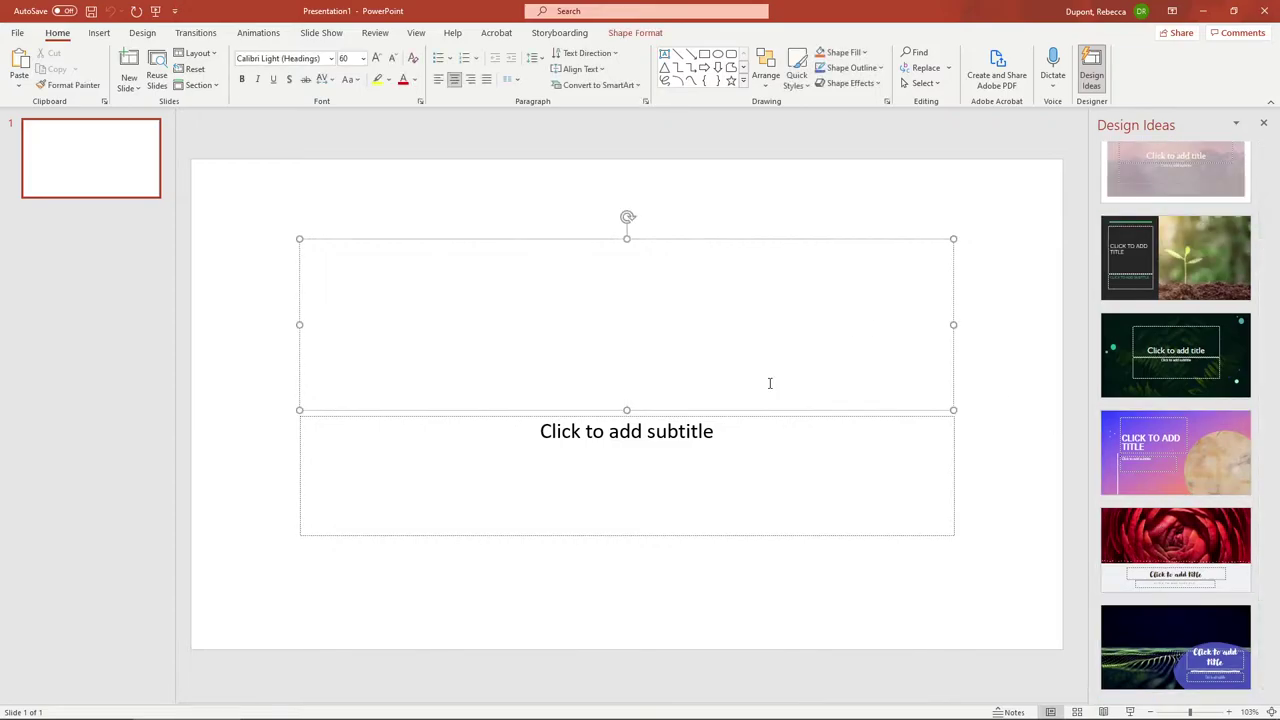
type("My ")
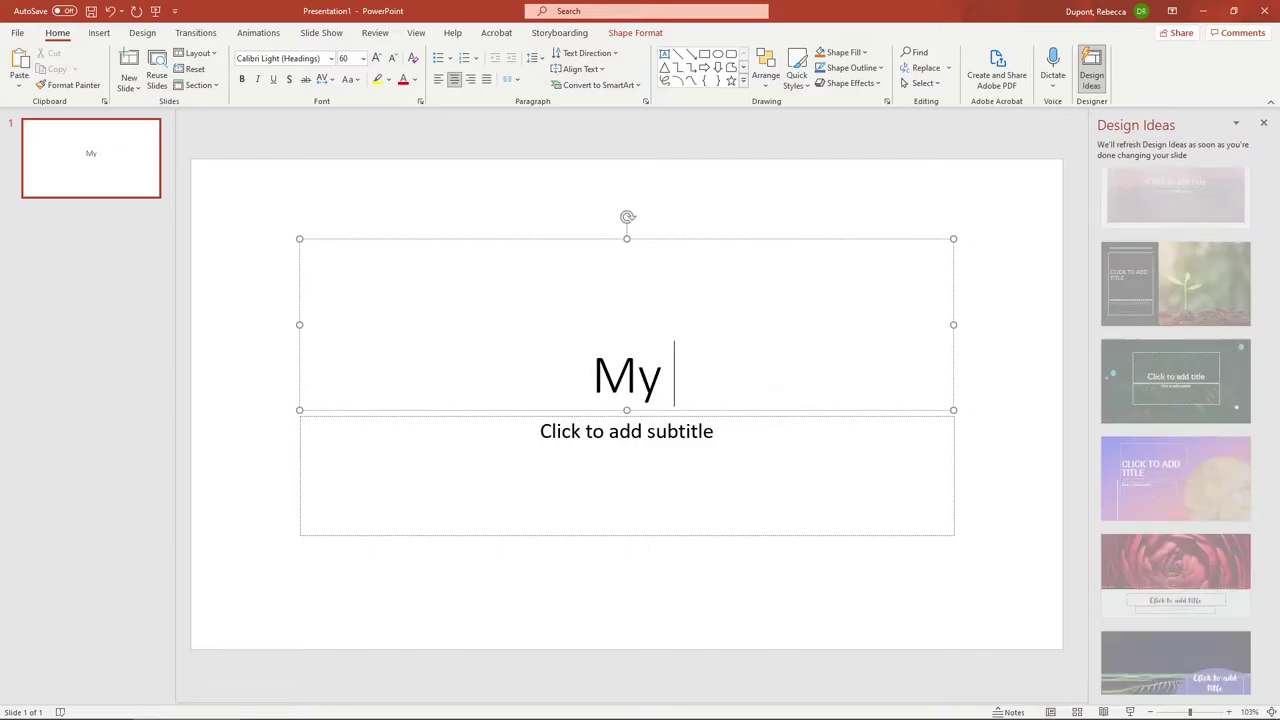
type("Awesome Presen")
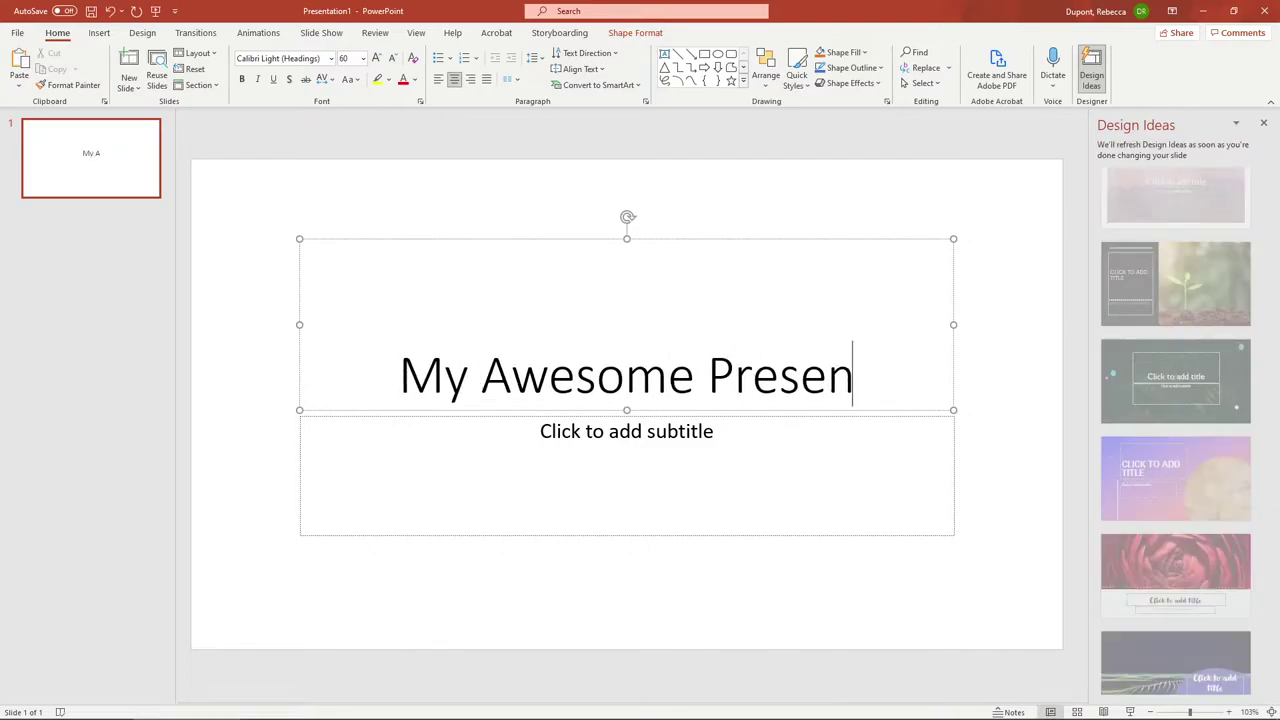
type("taiton")
left_click(660, 428)
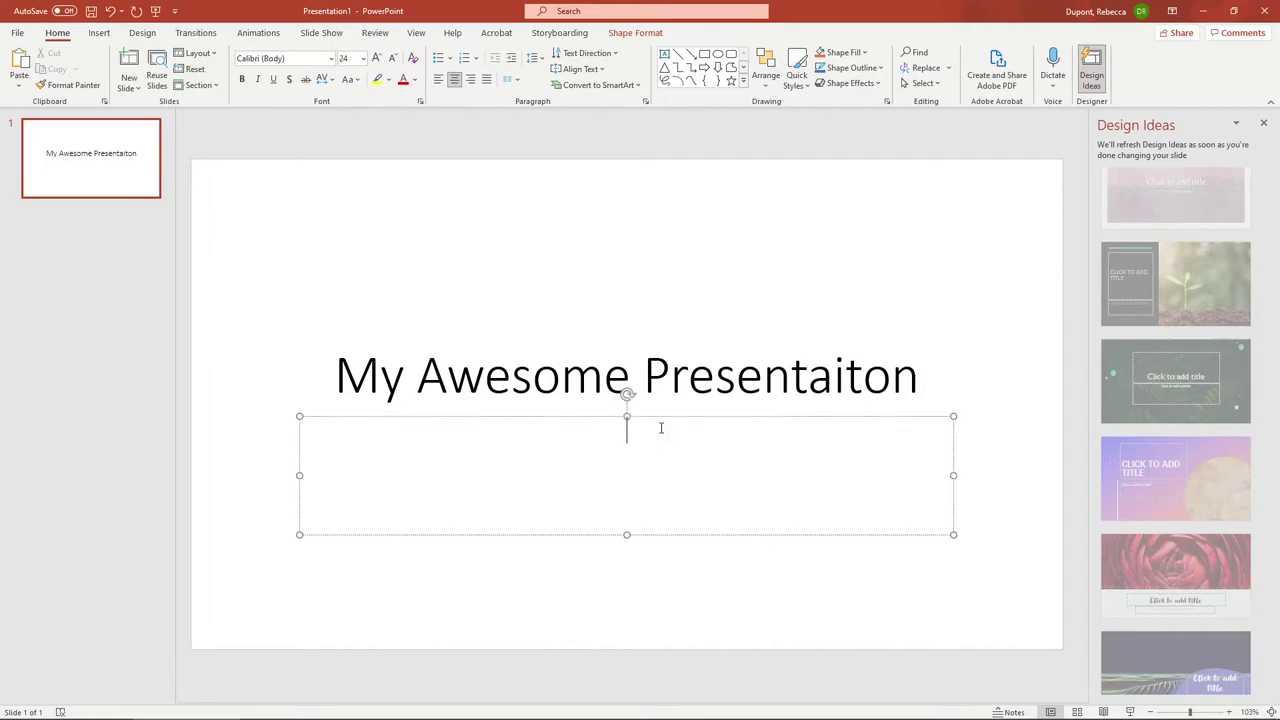
type("All About ")
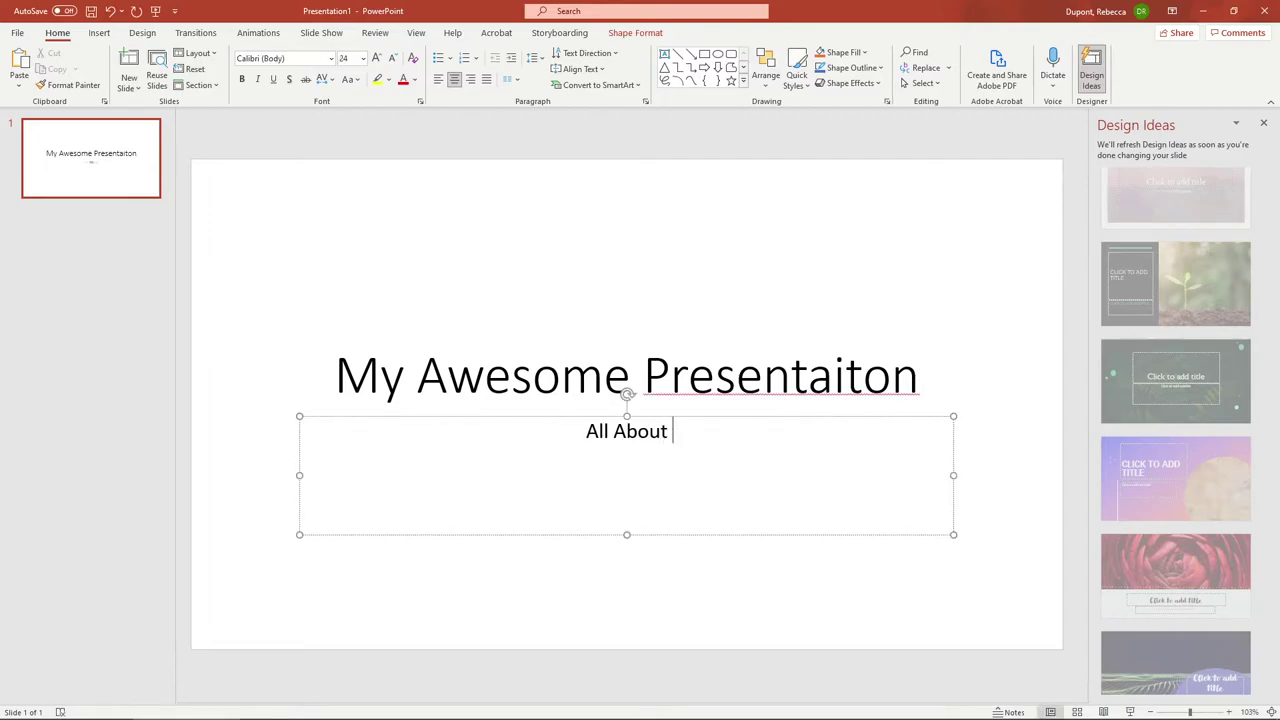
type("Flowers")
Correct the title's misspelling 'Presentaiton' to 'Presentation' and close the Design Ideas pane.
left_click(702, 390)
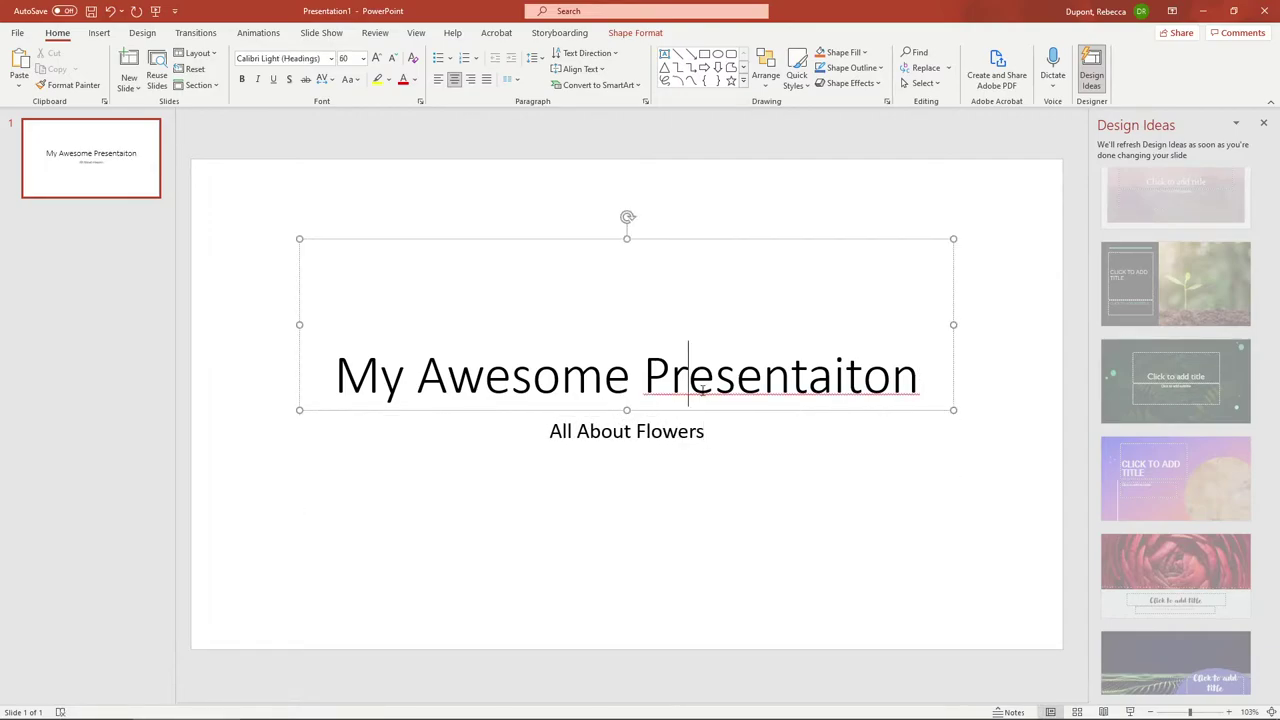
right_click(702, 390)
left_click(745, 400)
left_click(708, 432)
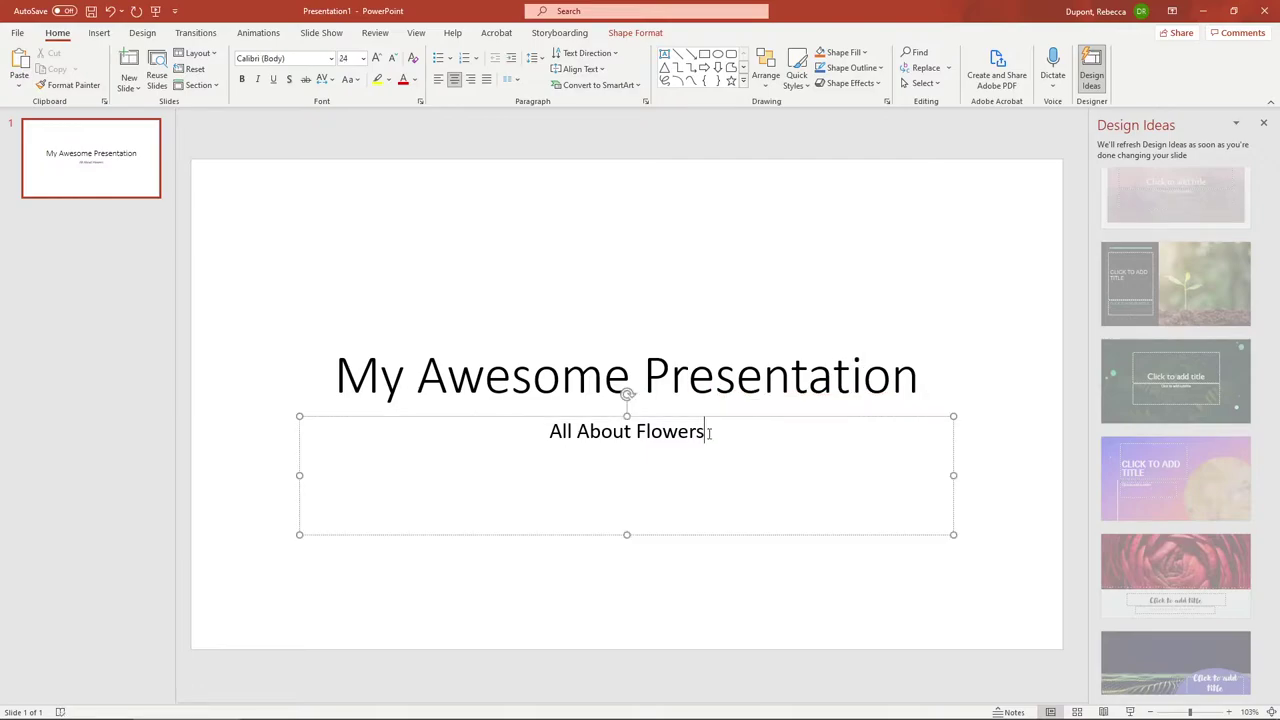
left_click(797, 148)
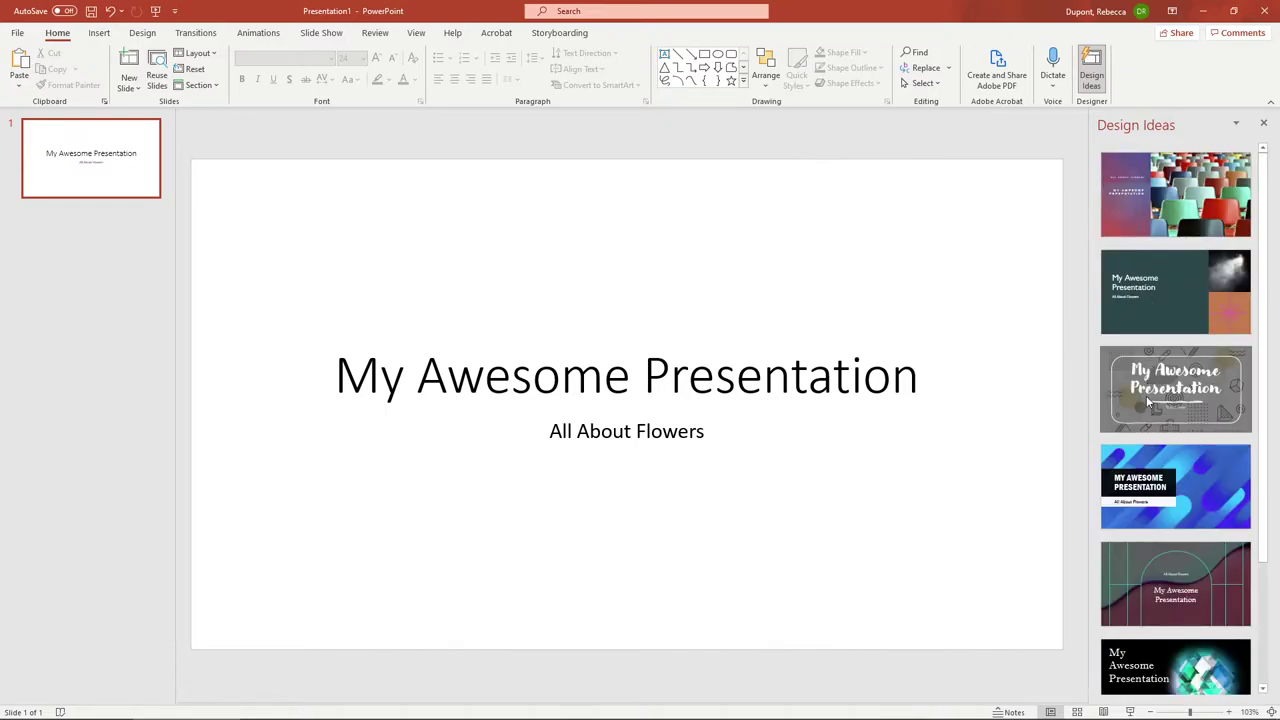
scroll(1146, 400, "down", 3)
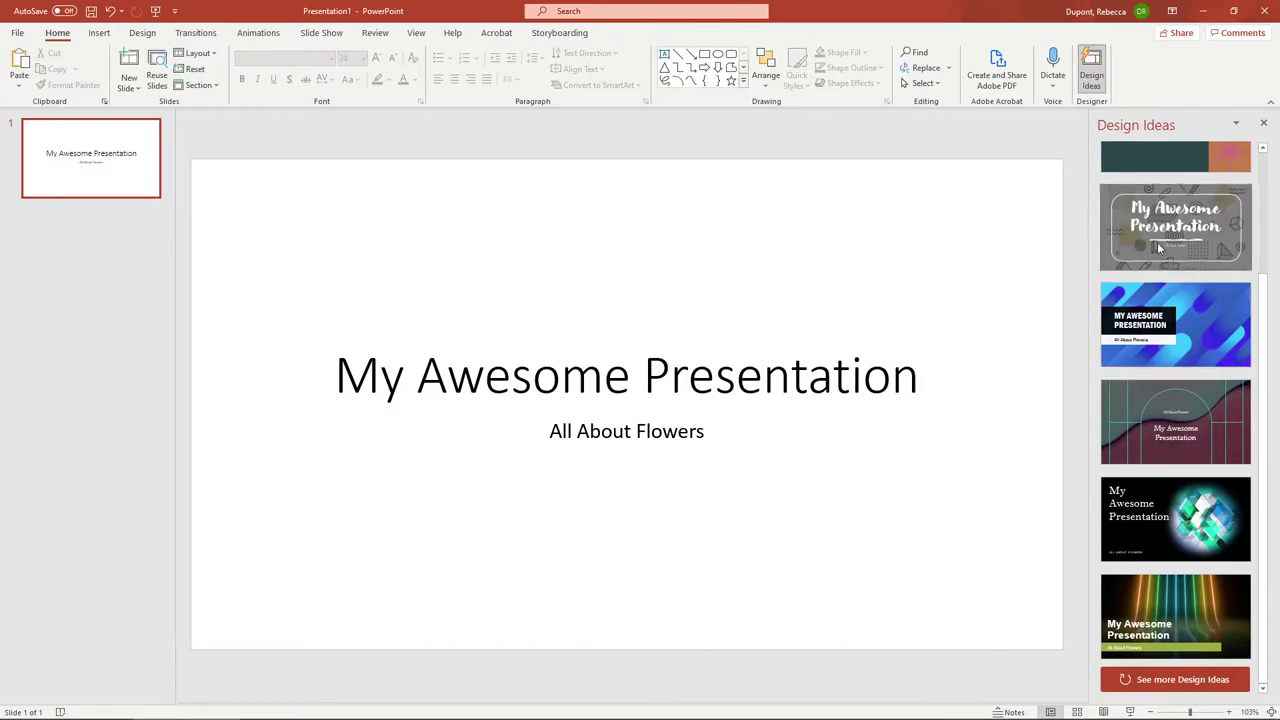
Dismiss the design suggestions and show the Design tab's Themes gallery and Variants.
left_click(1090, 82)
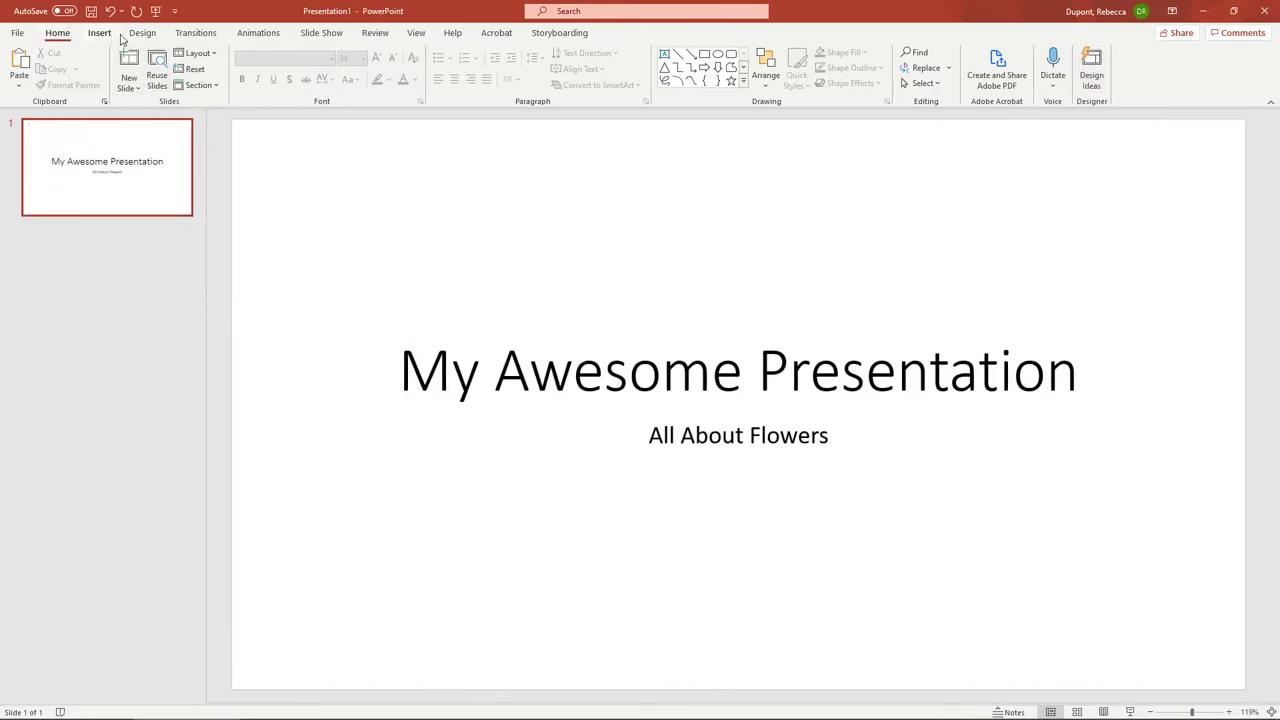
left_click(154, 37)
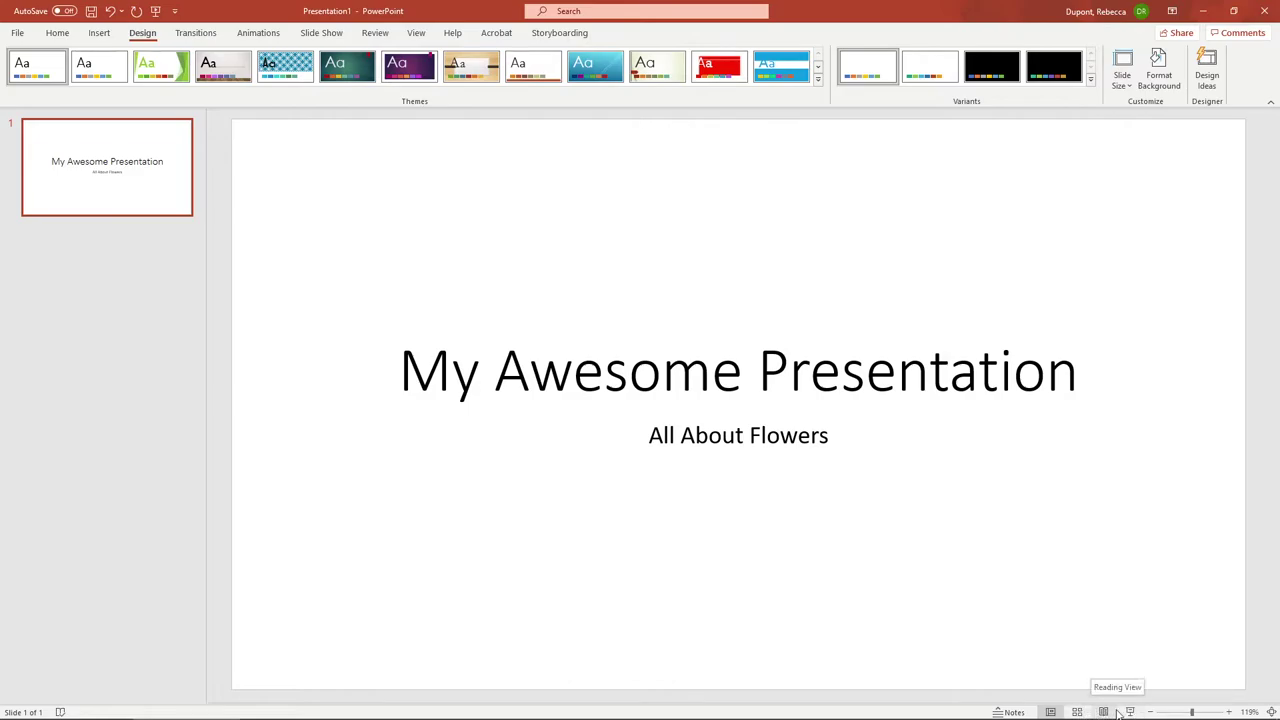
Zoom the slide in once and out three times, then switch to PowerPoint for the web.
left_click(1228, 712)
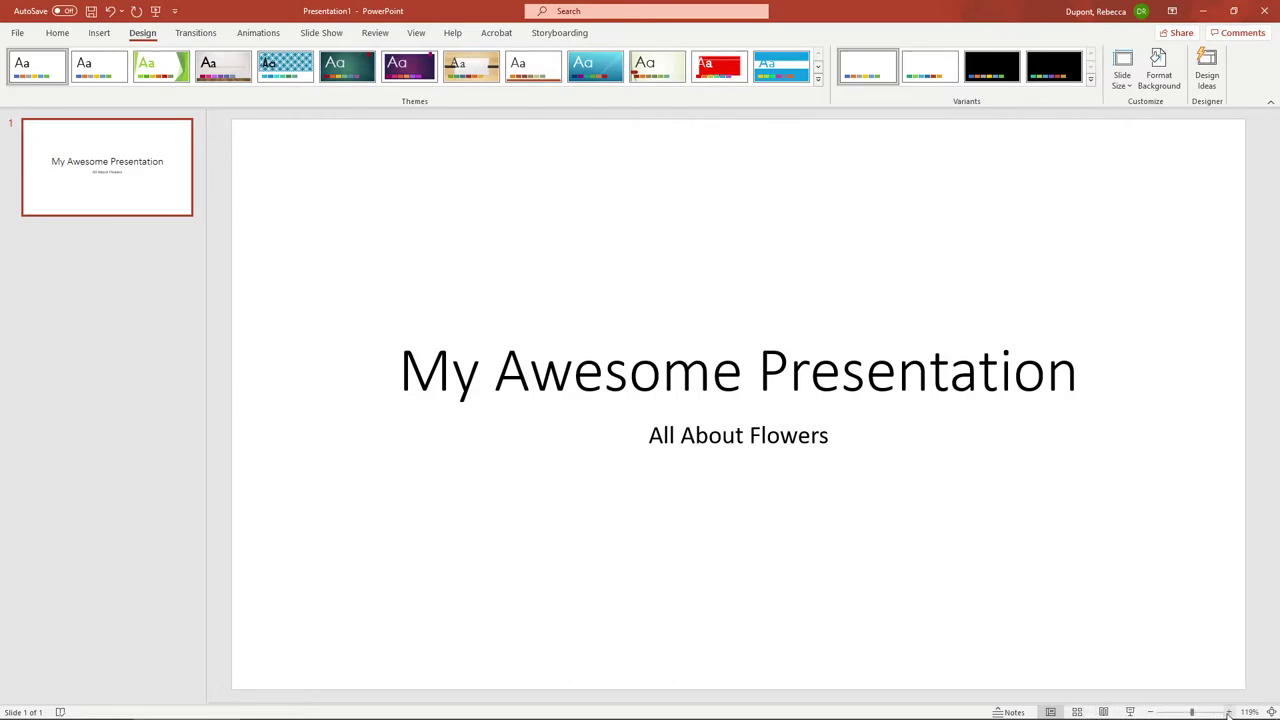
left_click(1152, 712)
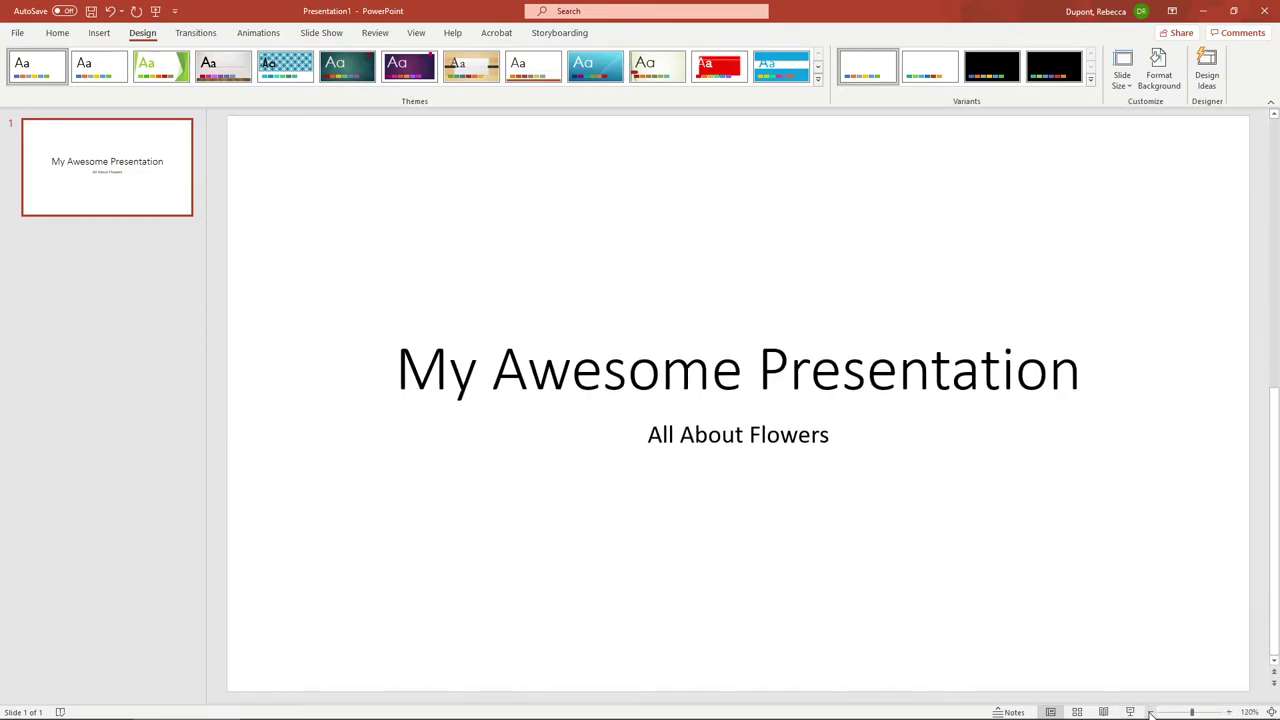
left_click(1152, 712)
left_click(1152, 712)
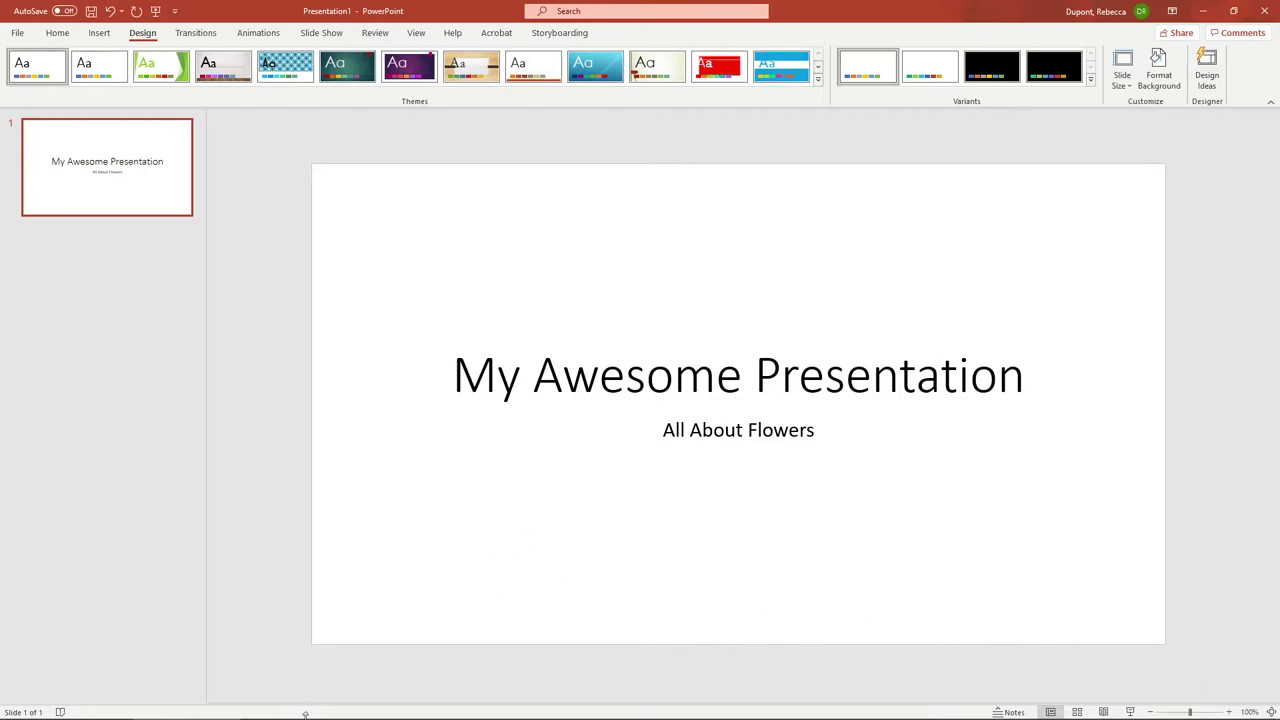
left_click(106, 710)
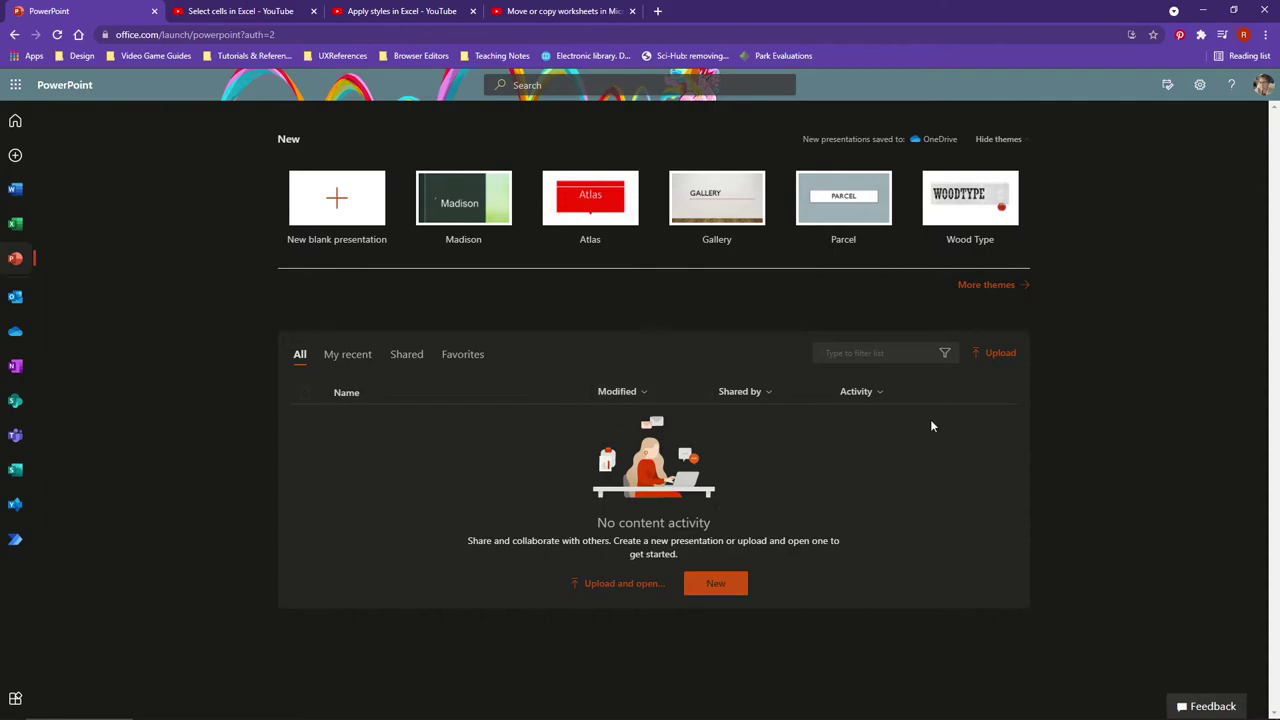
Upload p01A_KWT_Overview from the computer and open it for editing.
left_click(1000, 354)
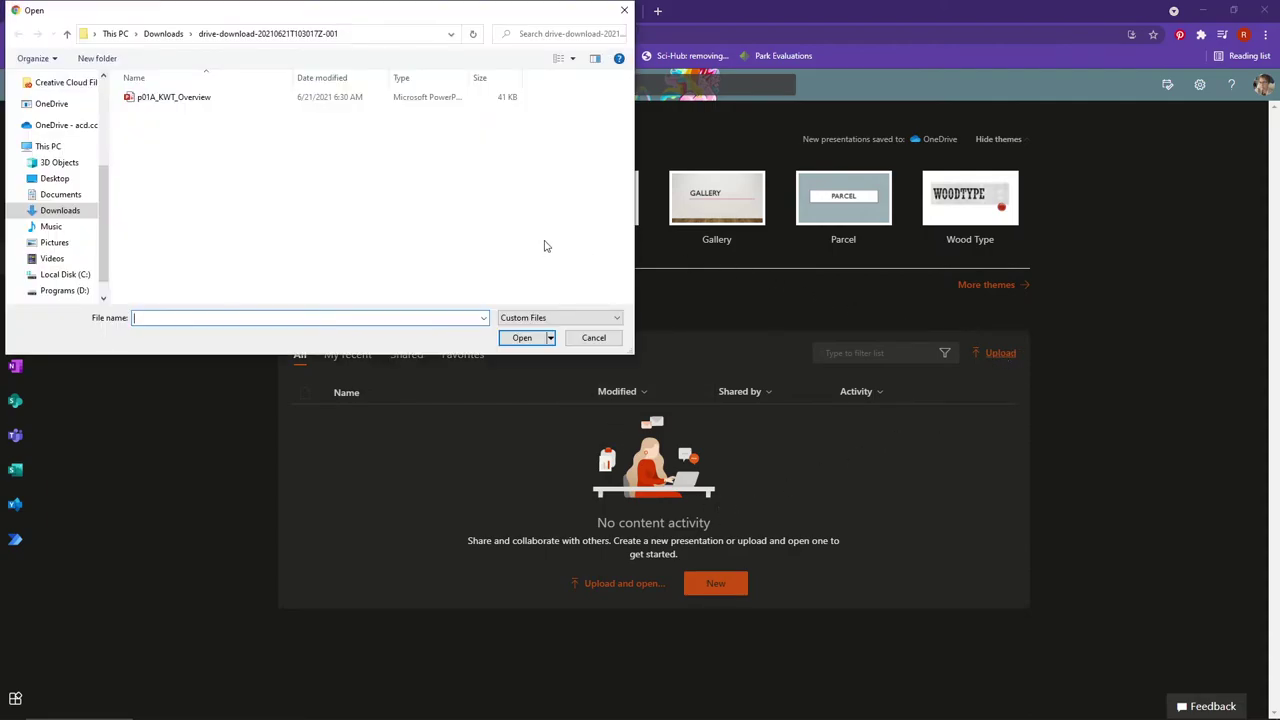
left_click(148, 97)
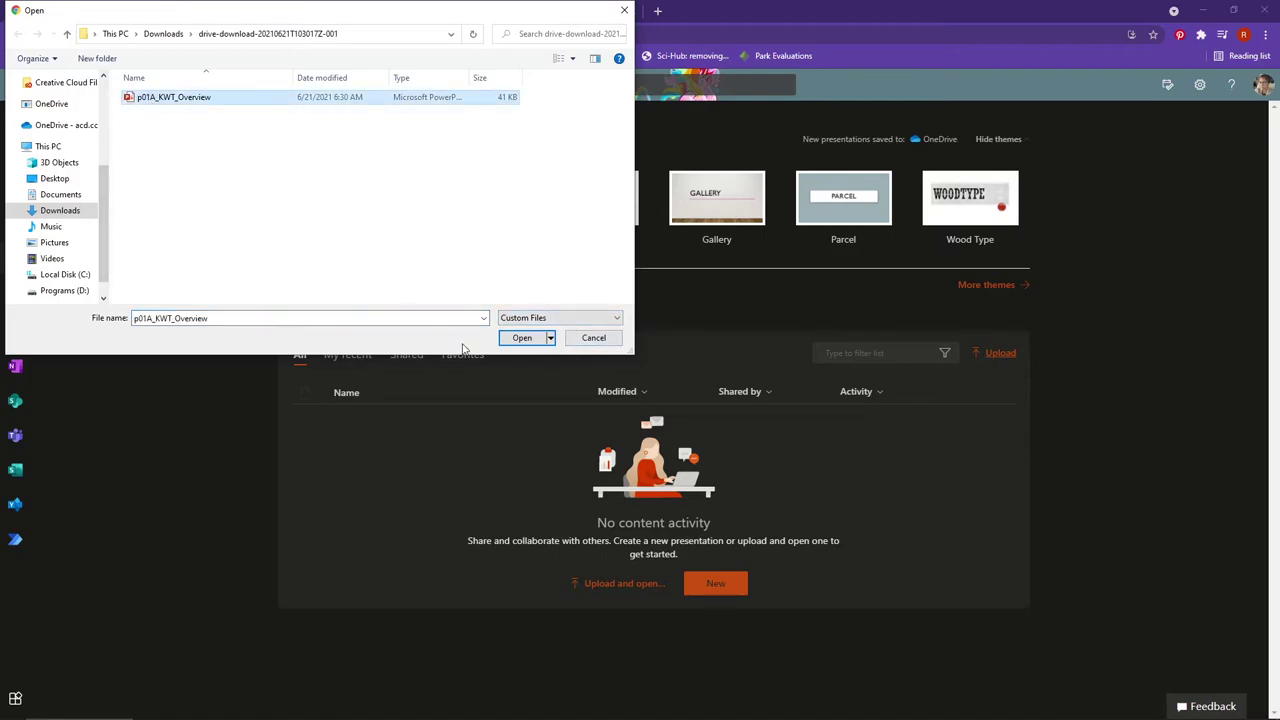
left_click(522, 337)
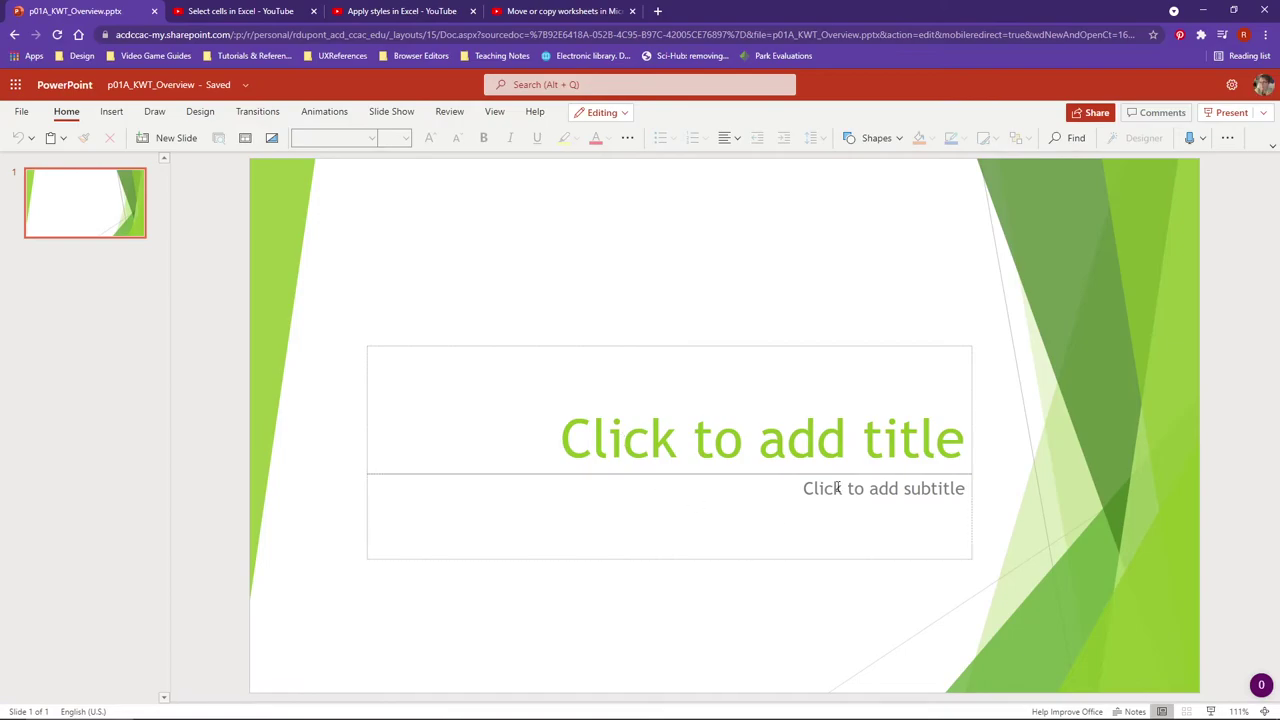
left_click(677, 440)
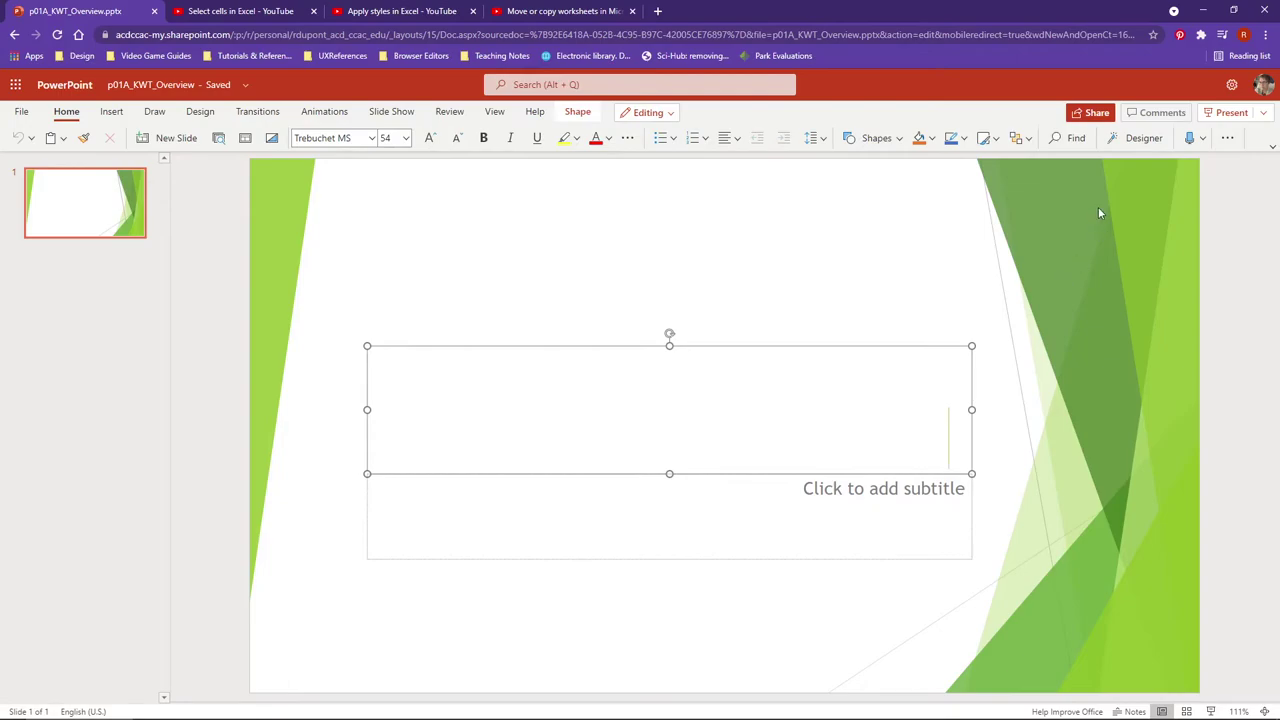
left_click(1142, 140)
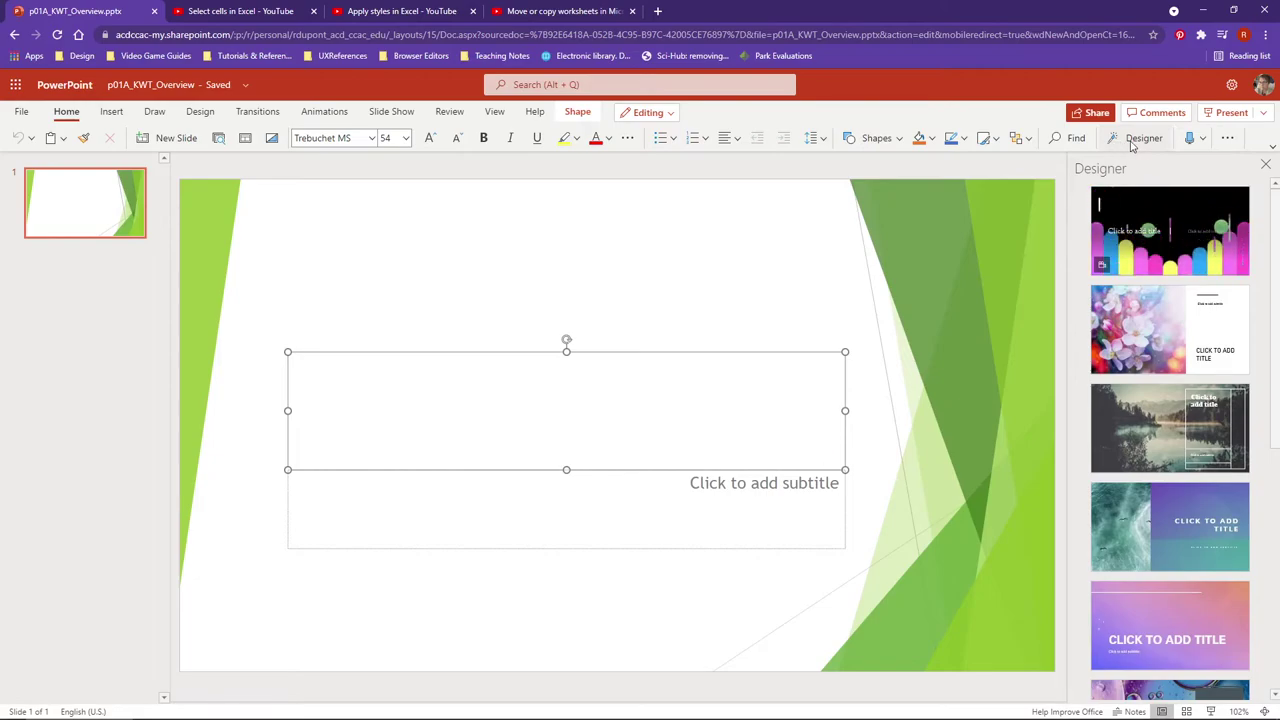
left_click(1136, 140)
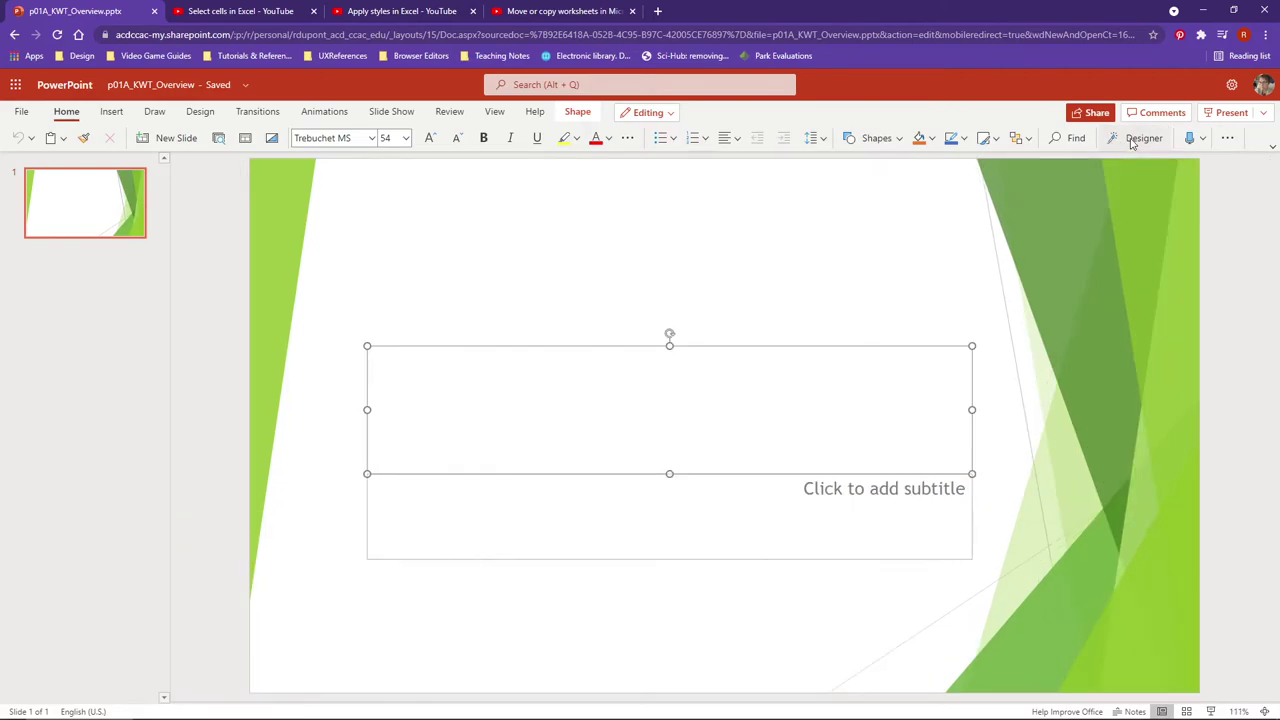
Apply the teal Ion theme to the p01A_KWT_Overview presentation.
left_click(199, 112)
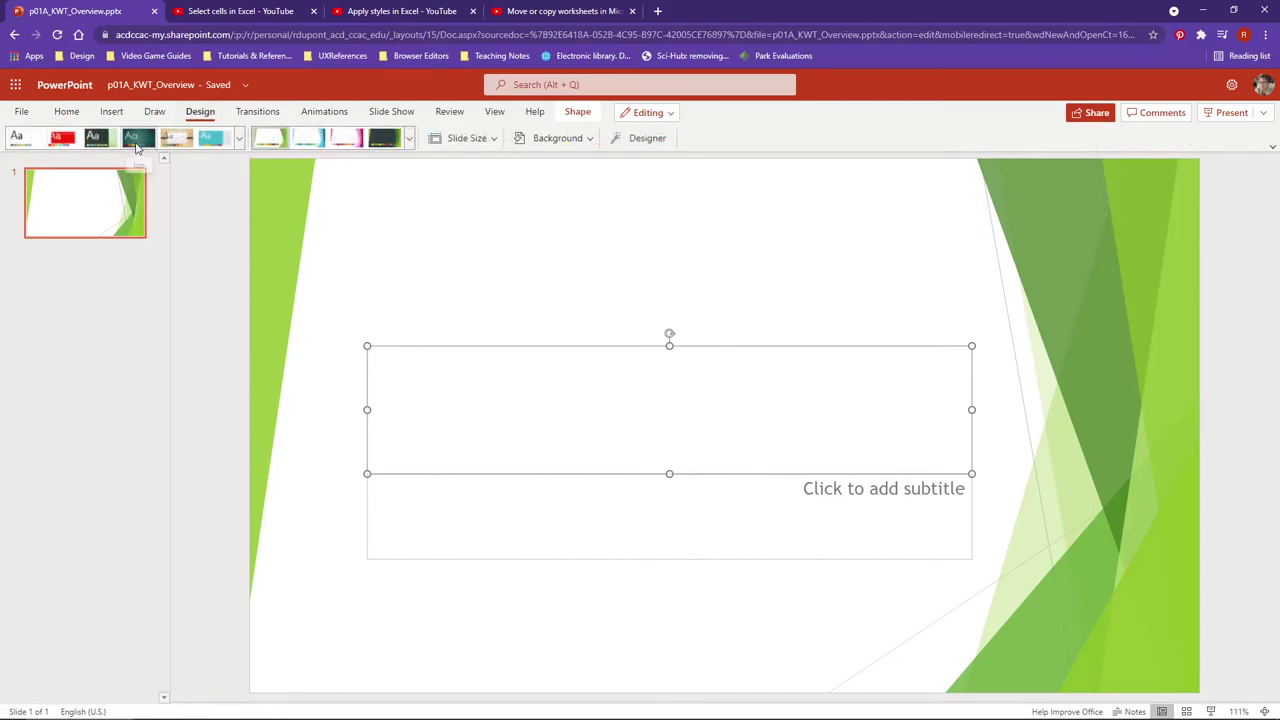
left_click(137, 146)
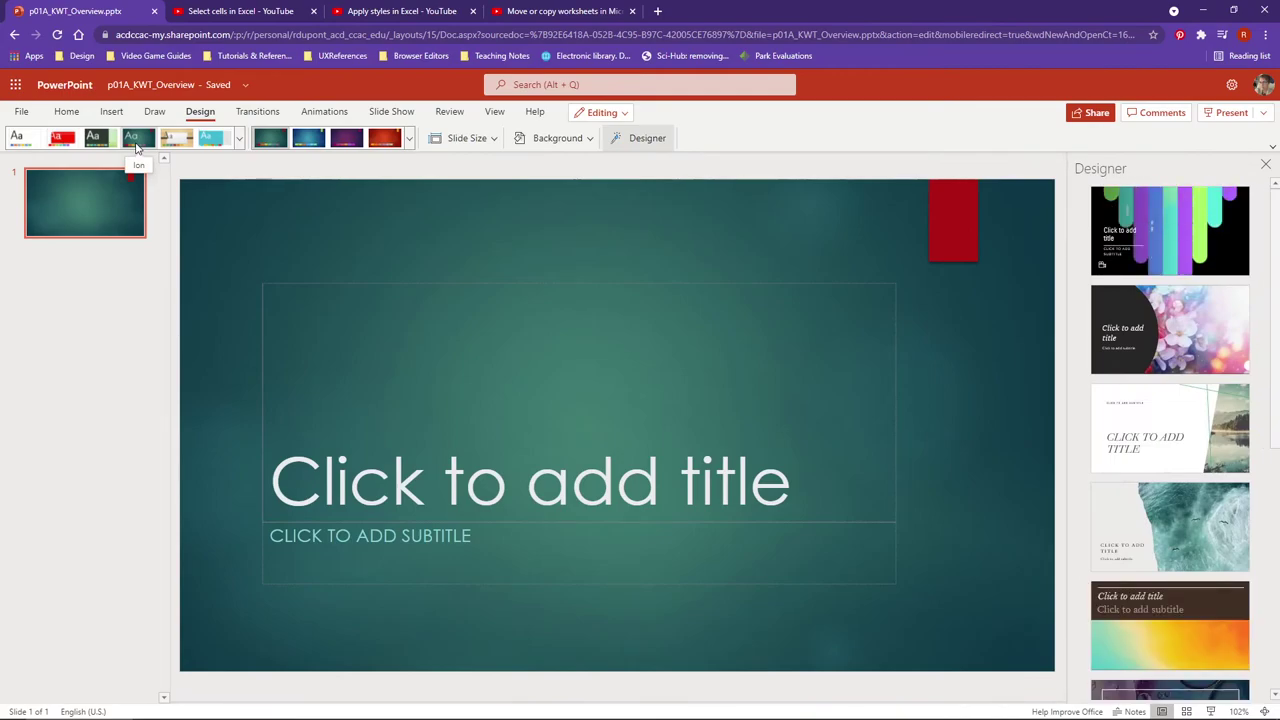
left_click(18, 87)
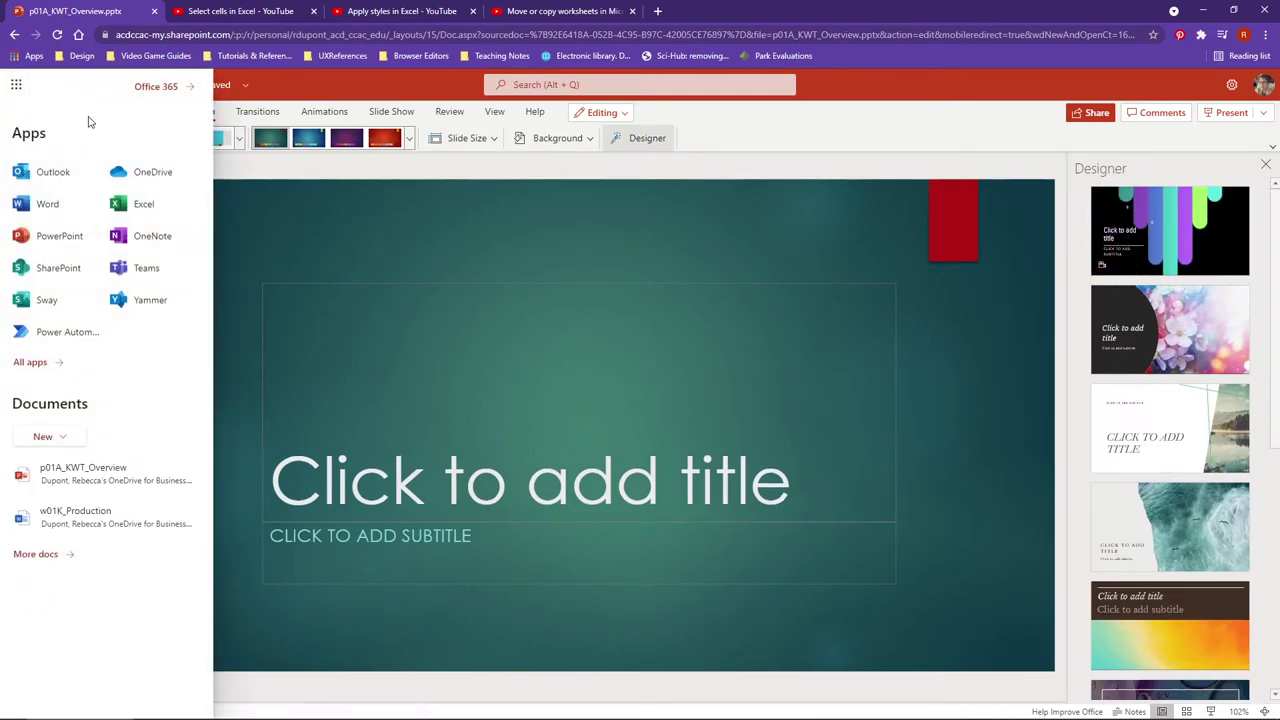
Upload p01A_Bay.jpg and p01A_Glacier.jpg to OneDrive My files, then reopen p01A_KWT_Overview.pptx.
left_click(121, 178)
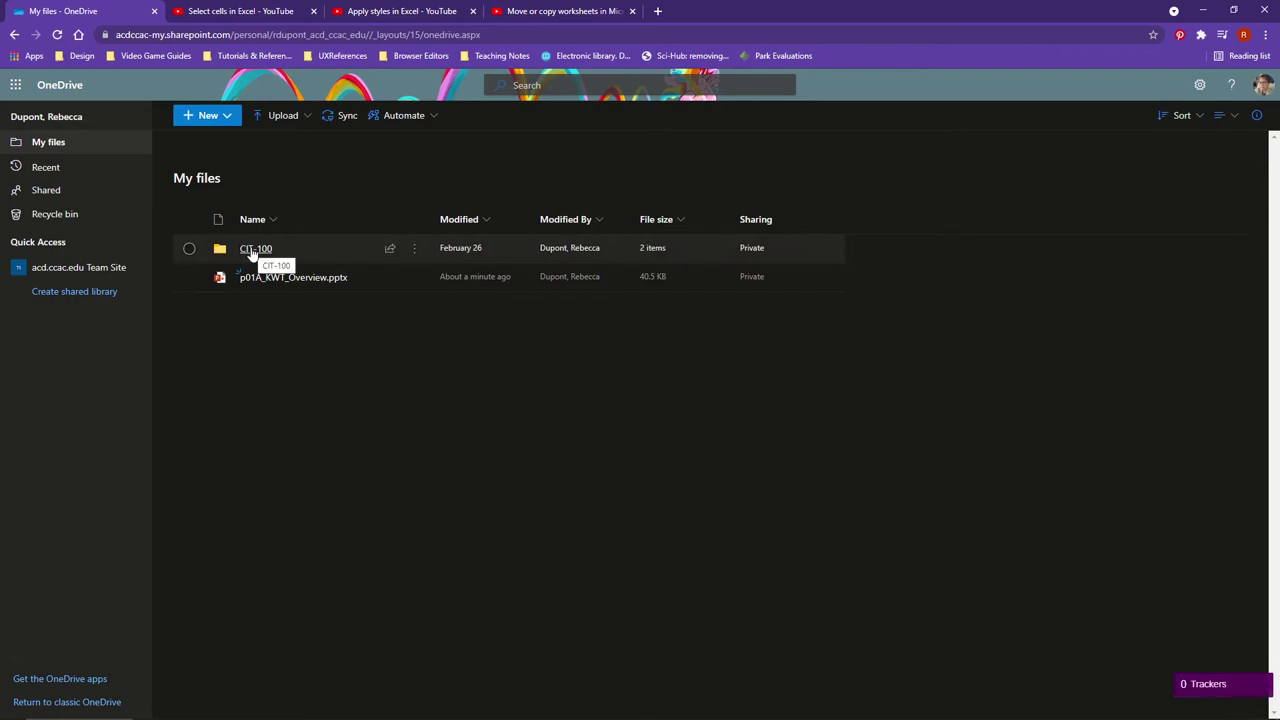
left_click(285, 118)
left_click(274, 142)
left_click_drag(227, 185, 122, 75)
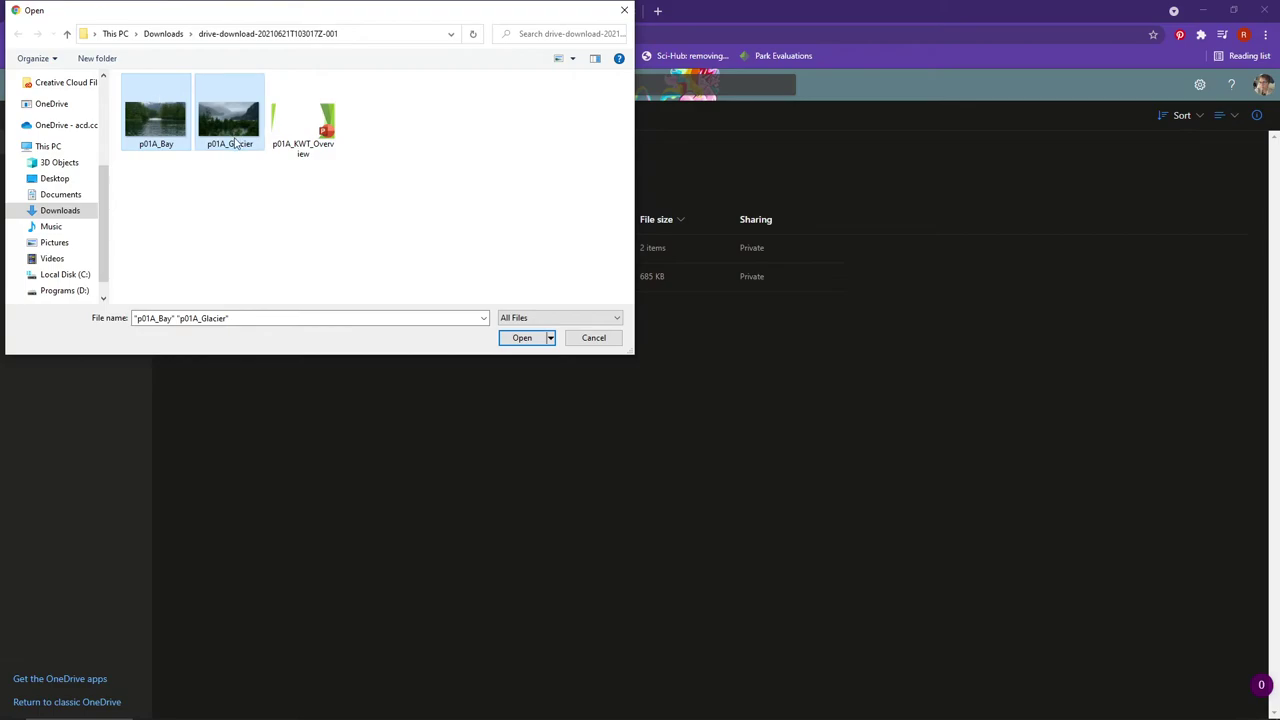
left_click(521, 338)
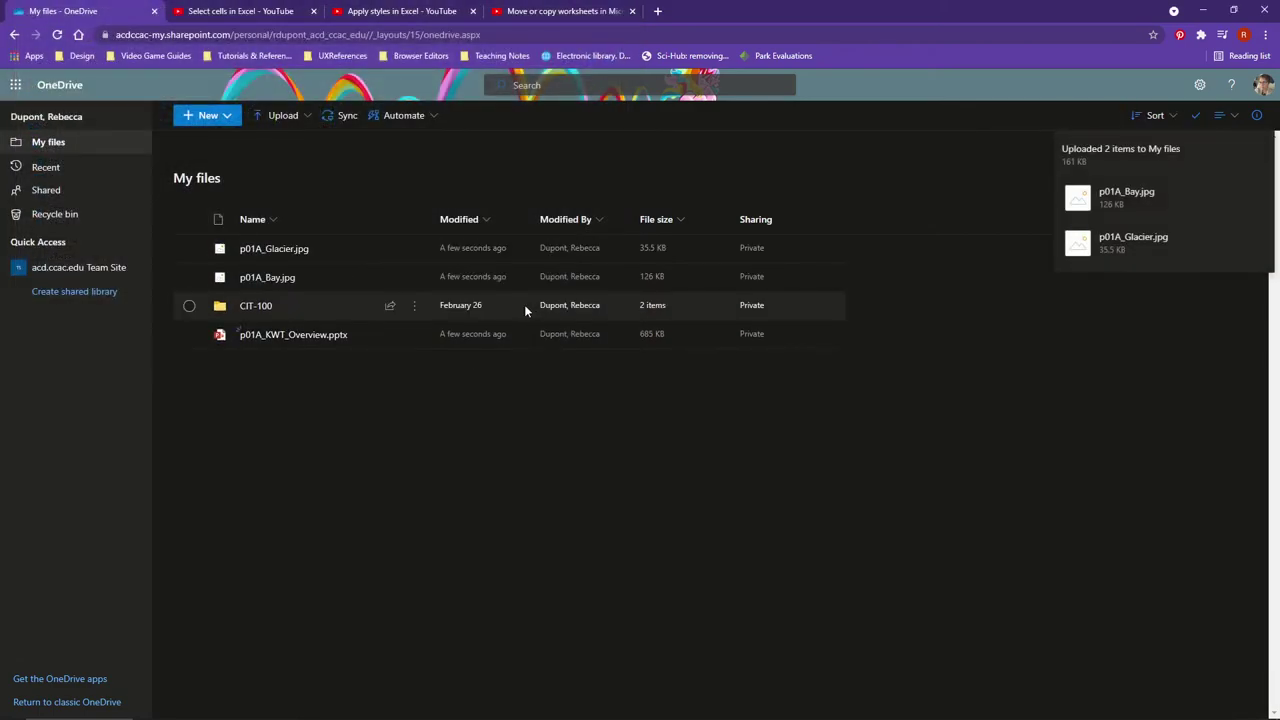
left_click(293, 335)
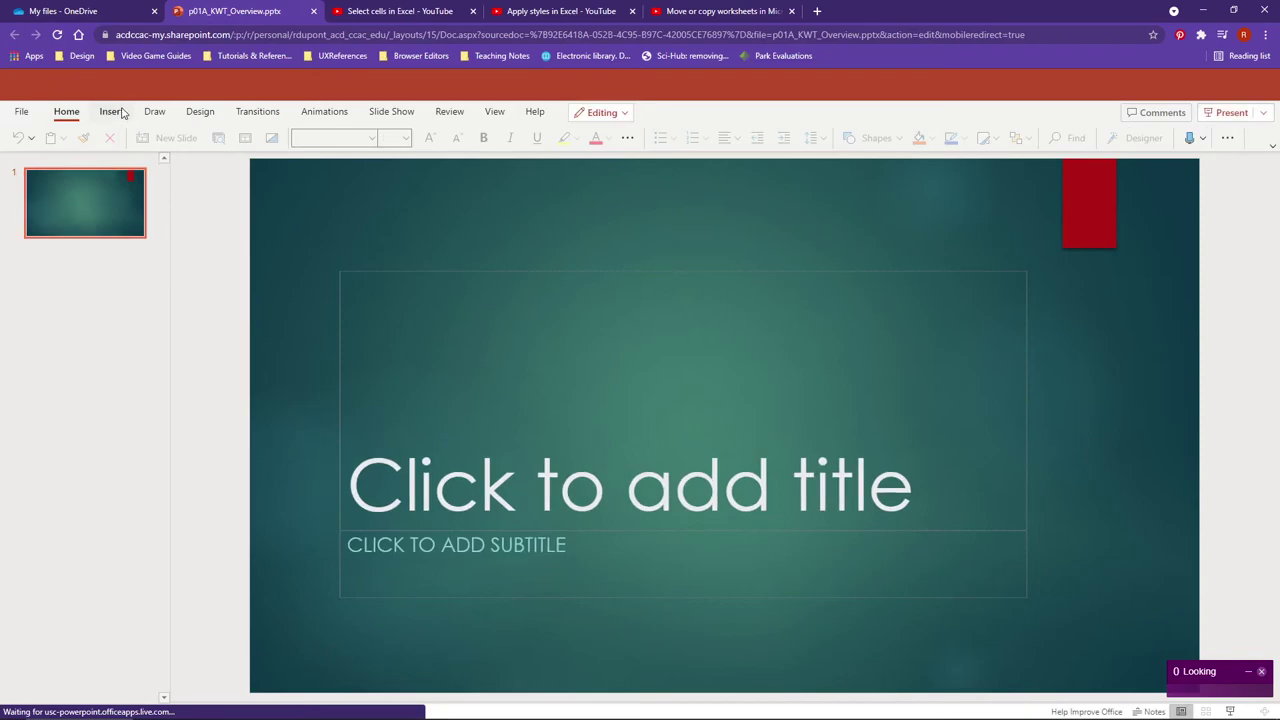
Insert the p01A_Bay.jpg photo from OneDrive onto the teal title slide.
left_click(120, 114)
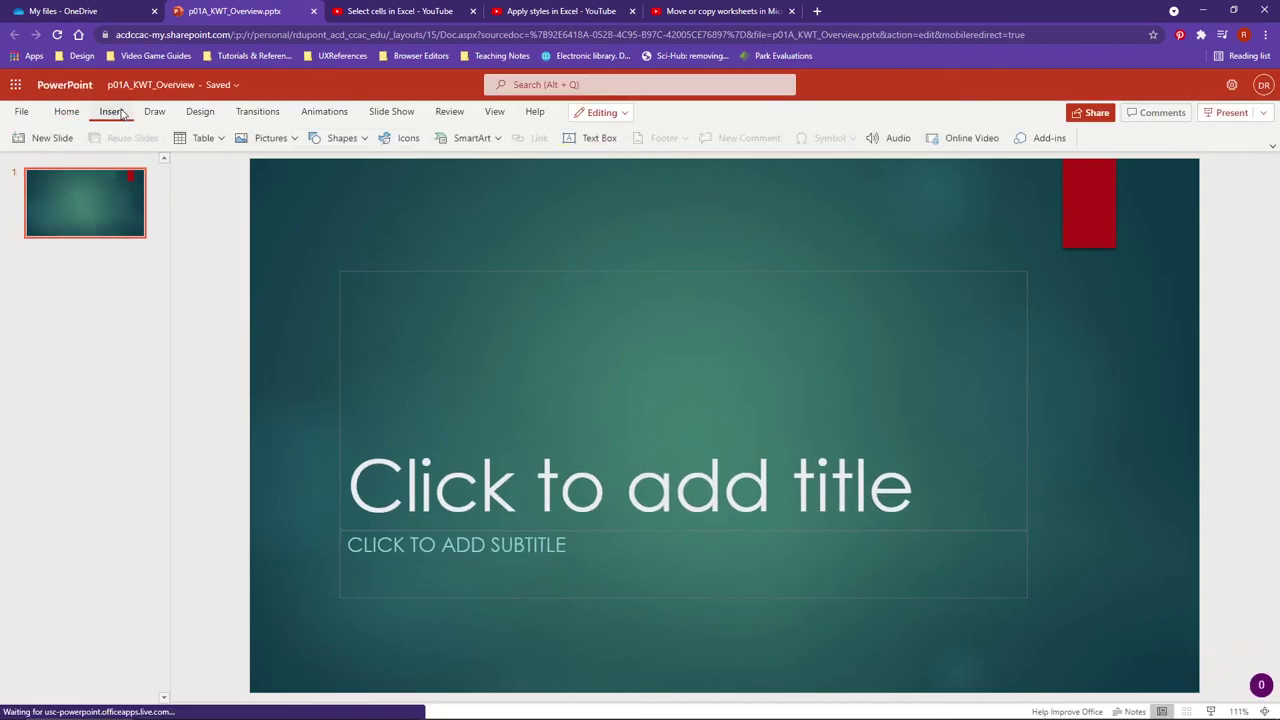
left_click(291, 141)
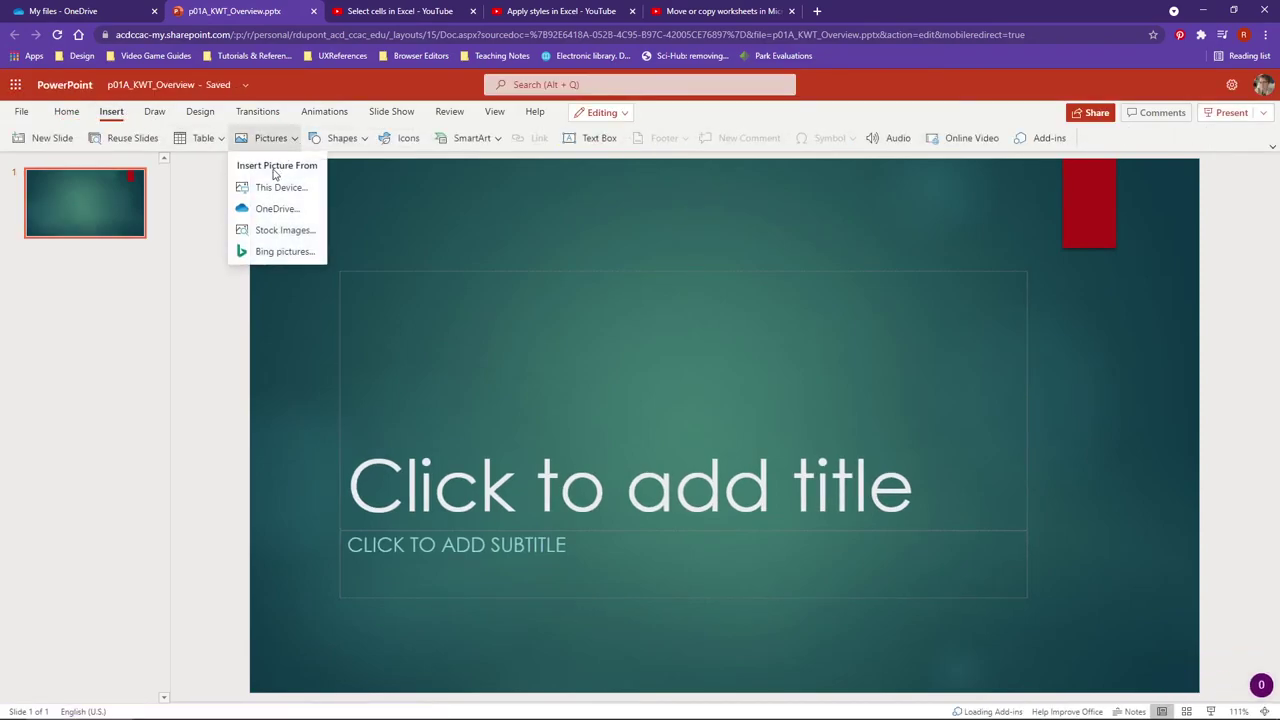
left_click(262, 211)
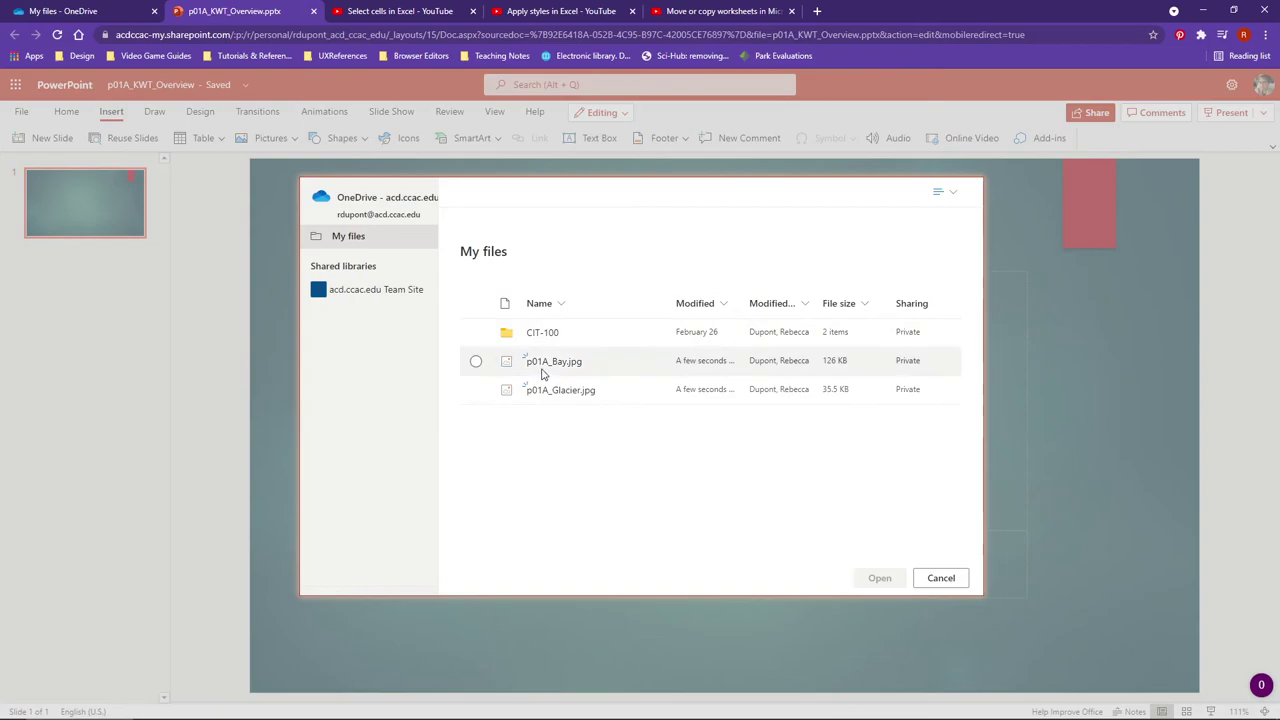
left_click(546, 366)
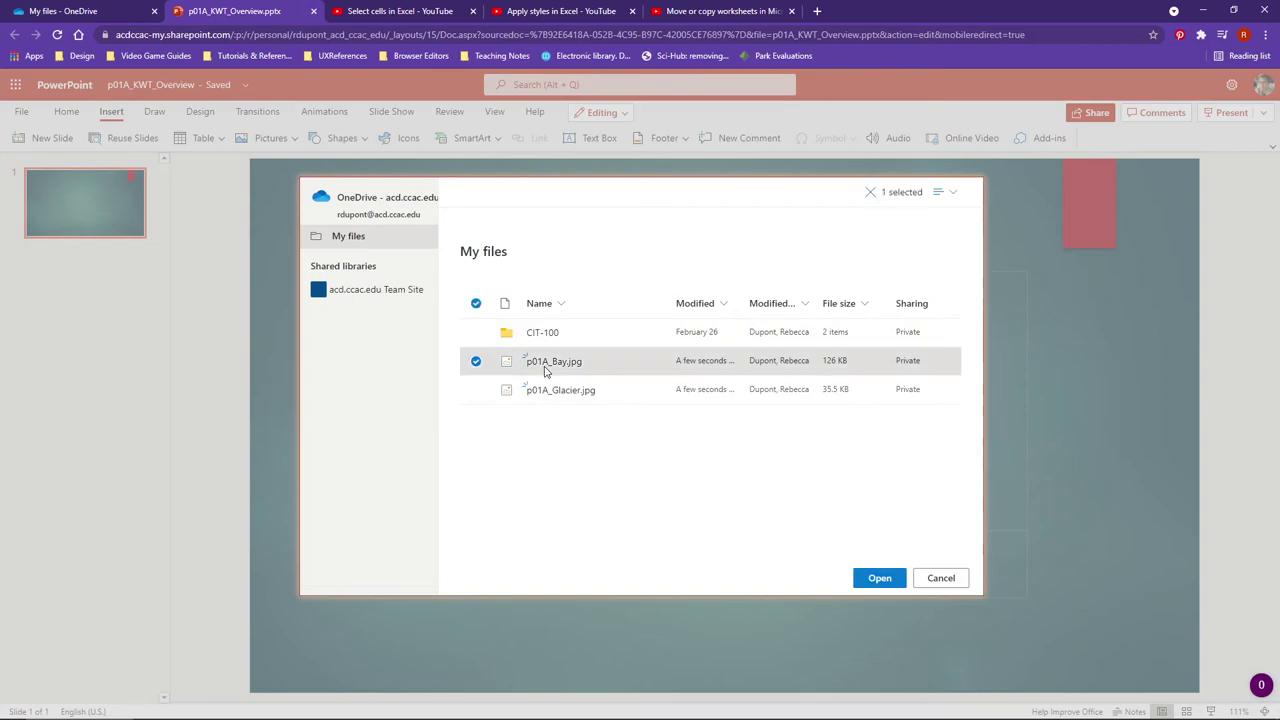
left_click(877, 579)
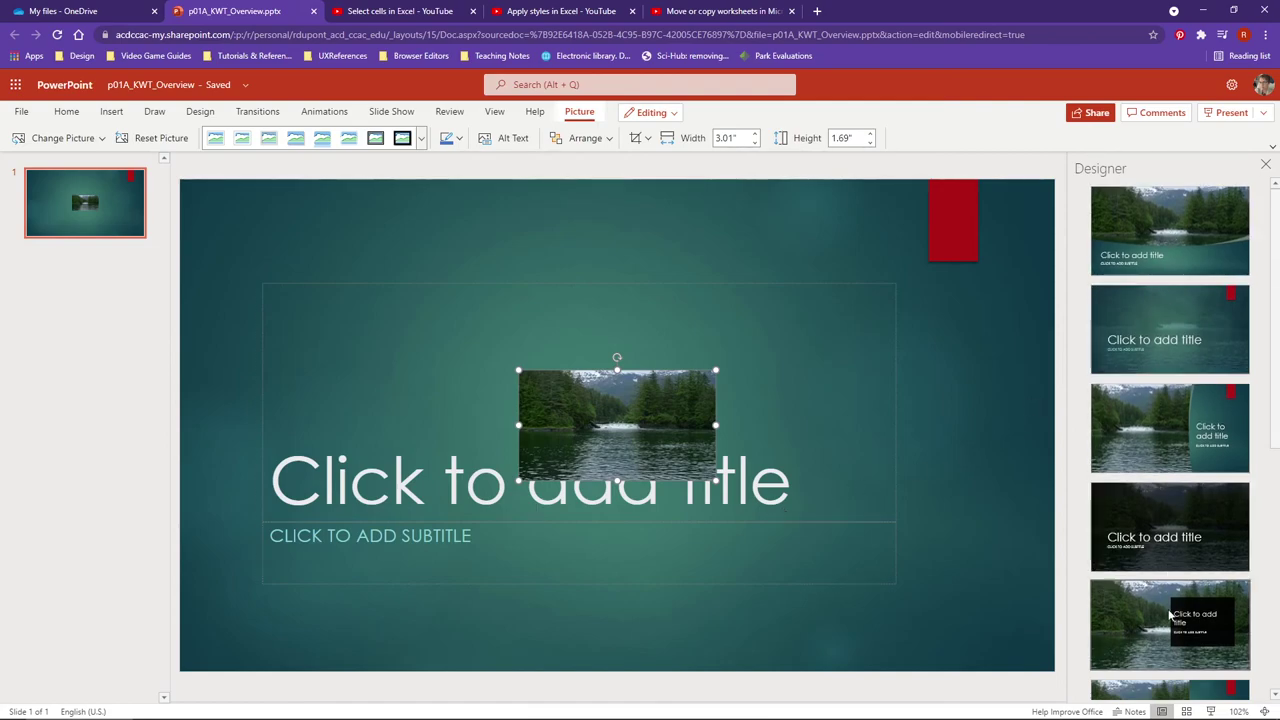
Apply the first Designer idea, placing the bay photo across the top of the title slide.
left_click(1159, 251)
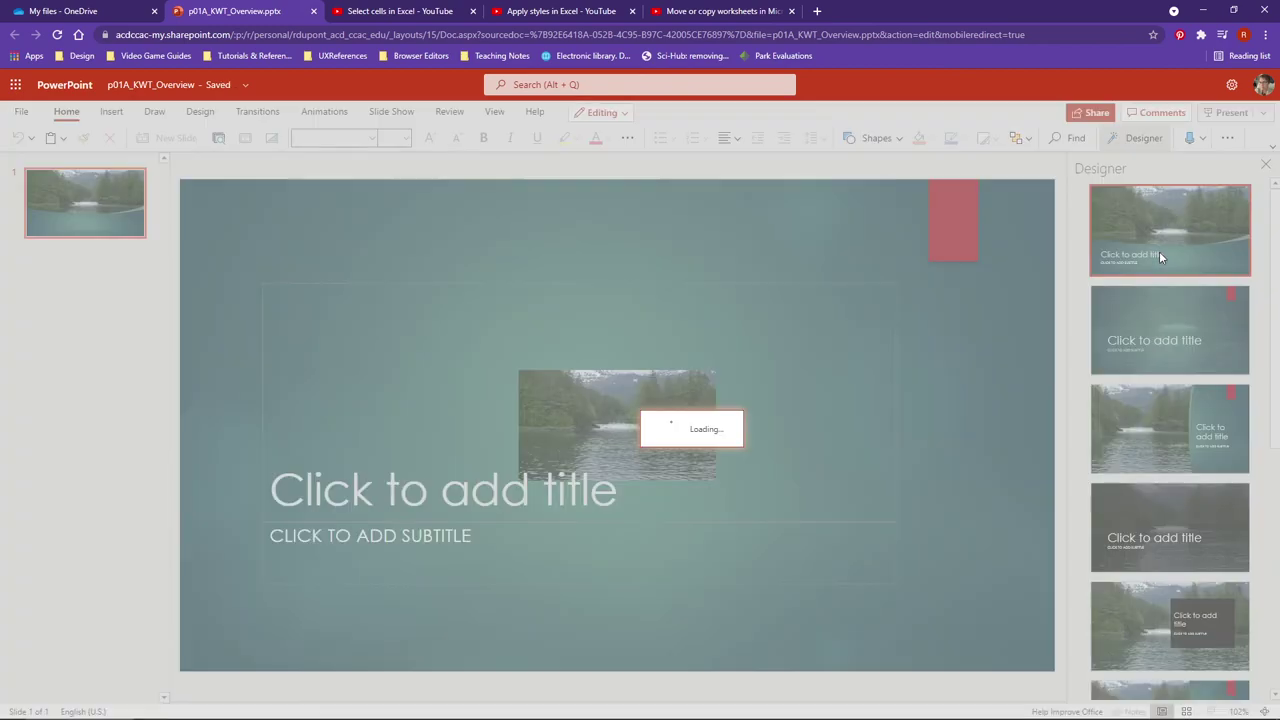